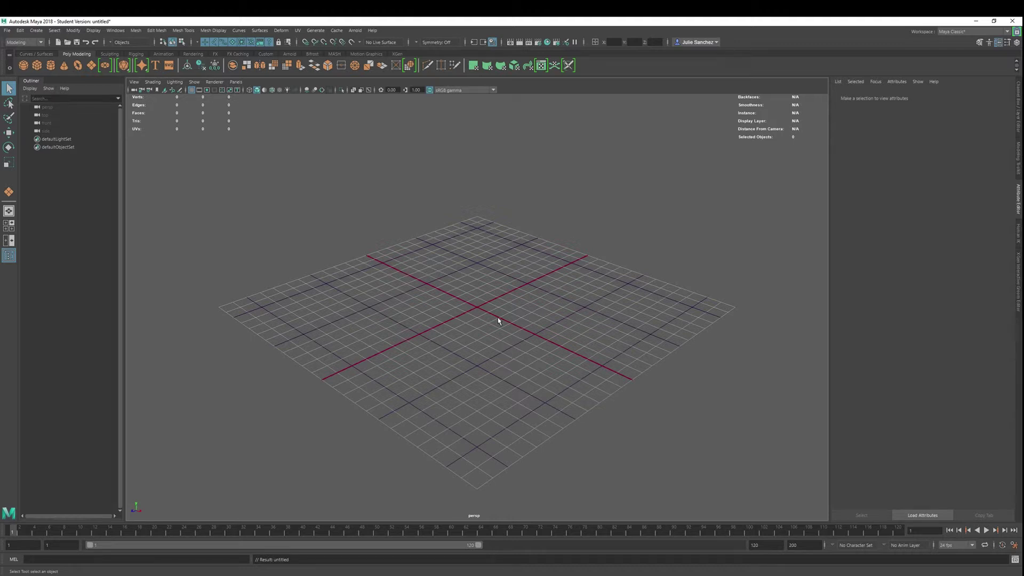
Draw a polygon plane at the grid centre and show its polyPlane1 construction settings
{"action": "left_click", "coordinate": [92, 66]}
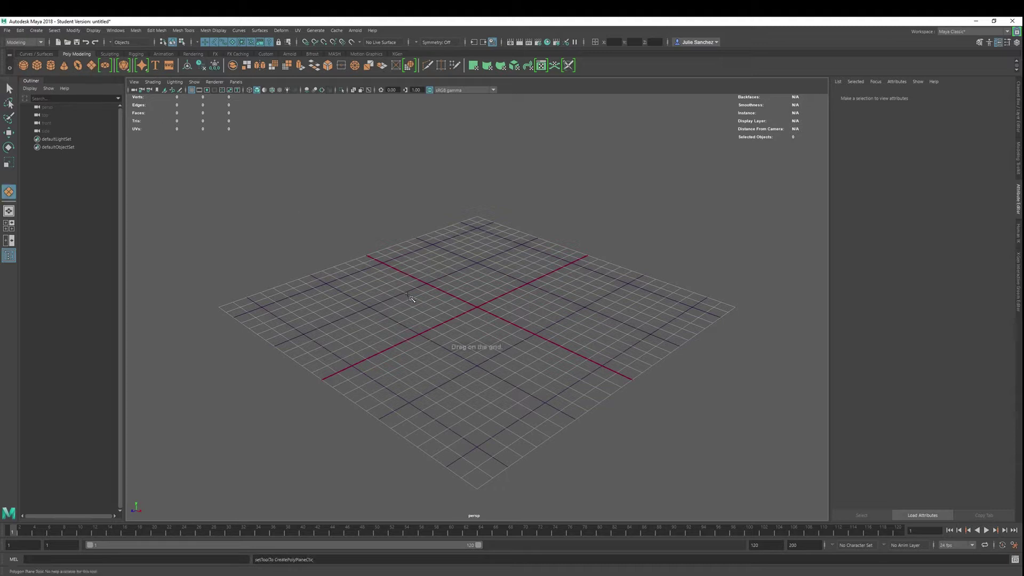
{"action": "left_click_drag", "start_coordinate": [412, 297], "coordinate": [657, 303]}
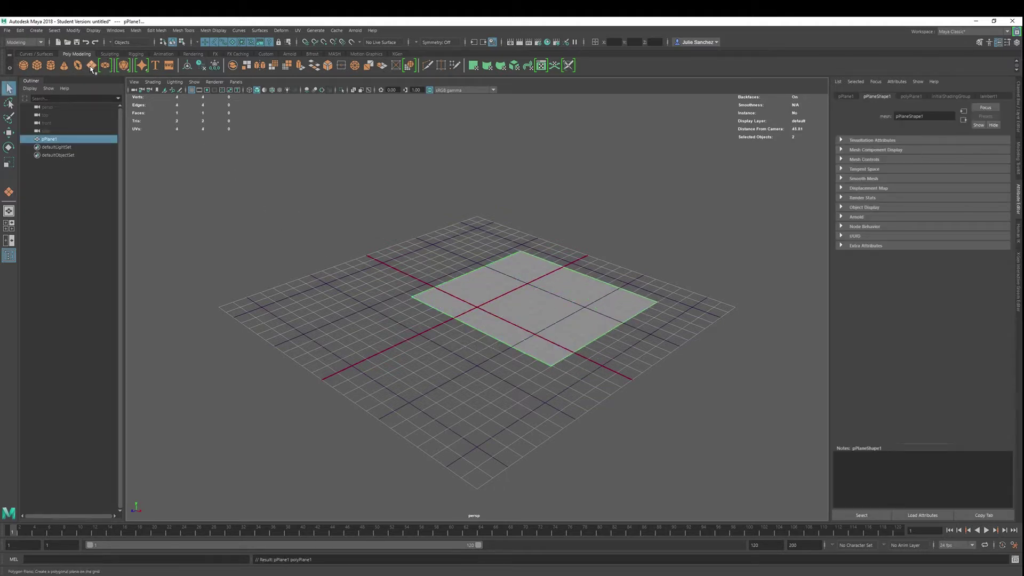
{"action": "left_click", "coordinate": [911, 97]}
Set polyPlane1's Width and Height to 9, making a 9 by 9 plane
{"action": "left_click_drag", "start_coordinate": [921, 150], "coordinate": [859, 152]}
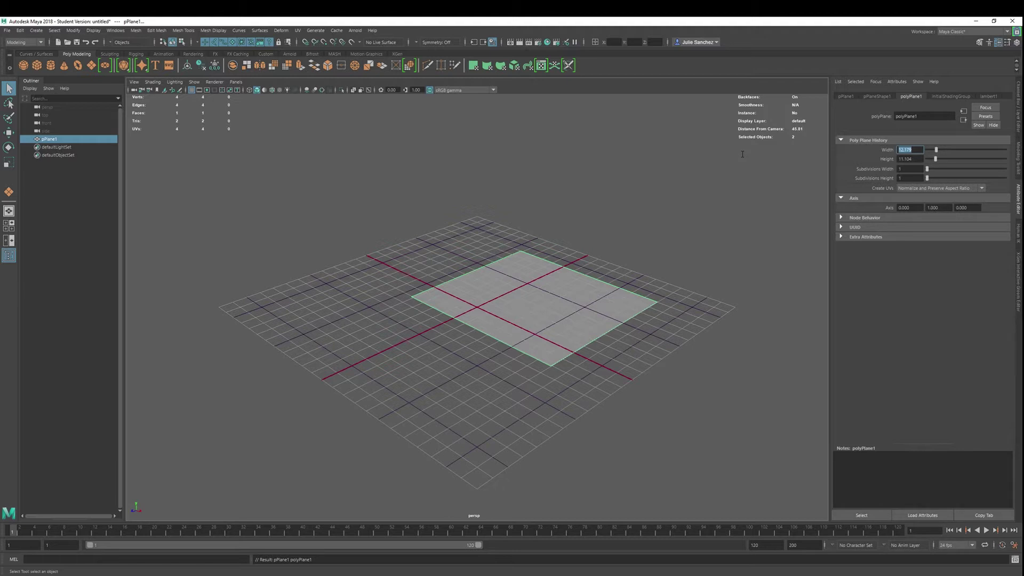
{"action": "type", "text": "8"}
{"action": "key", "text": "Tab"}
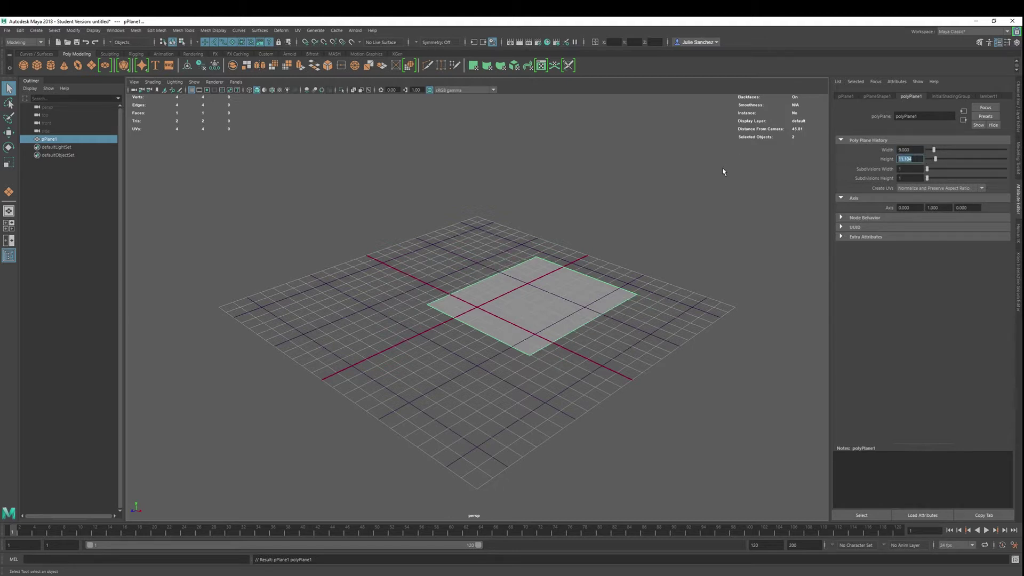
{"action": "type", "text": "9"}
{"action": "key", "text": "Return"}
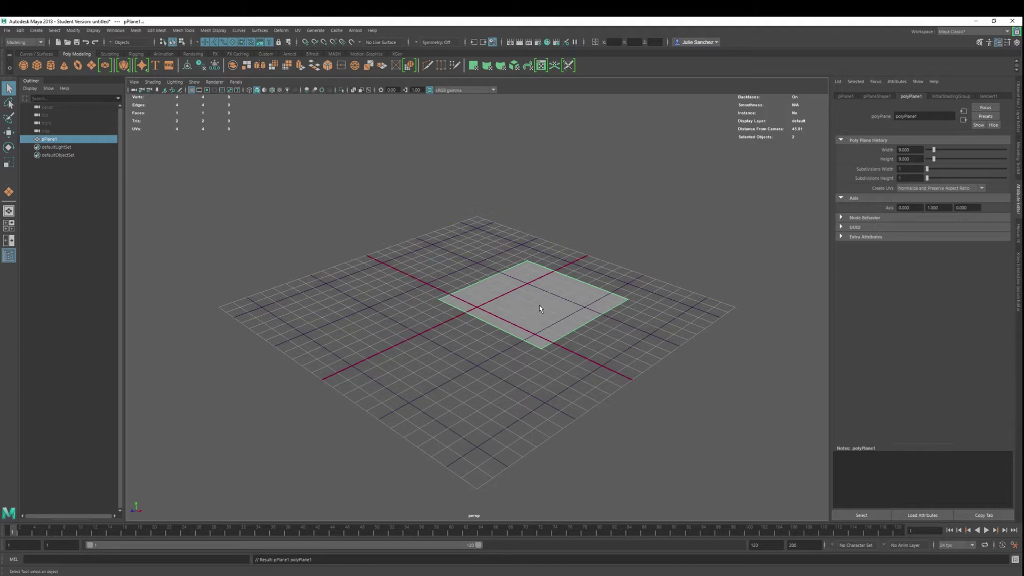
Assign a new Lambert material to the plane, then add a test cube, check lambert1, and delete it
{"action": "right_click_drag", "start_coordinate": [530, 303], "coordinate": [528, 507]}
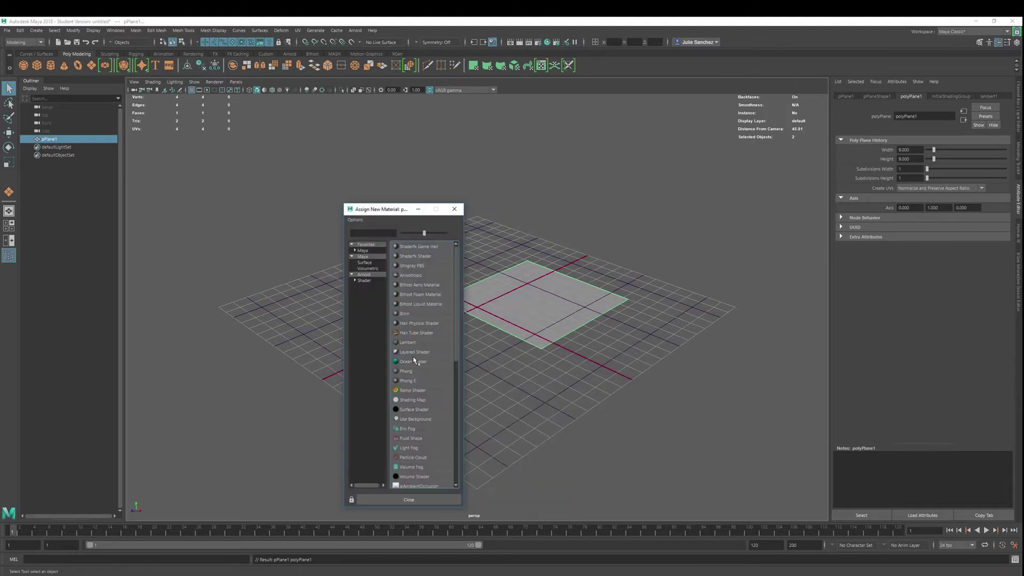
{"action": "left_click", "coordinate": [412, 343]}
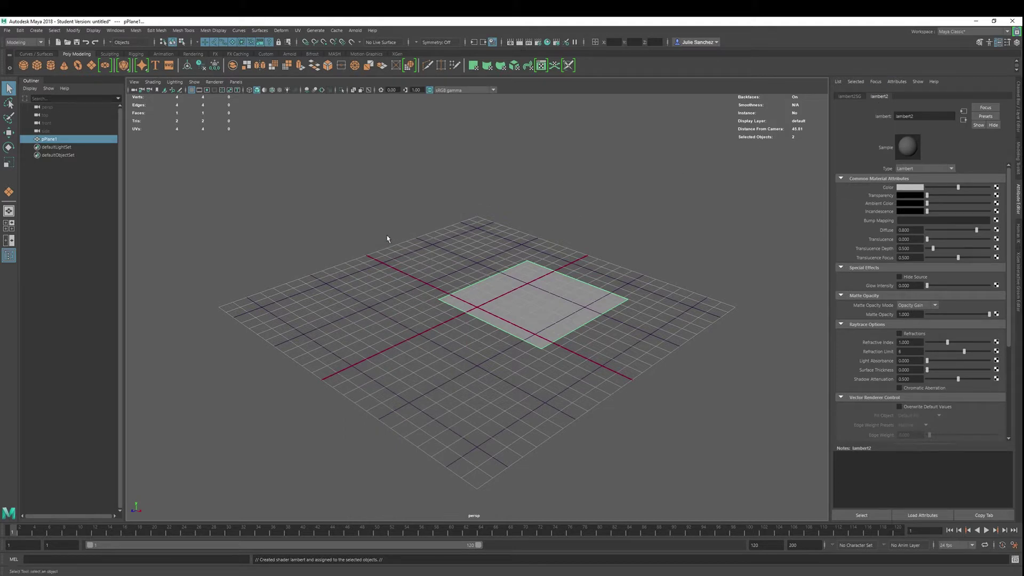
{"action": "left_click", "coordinate": [36, 65]}
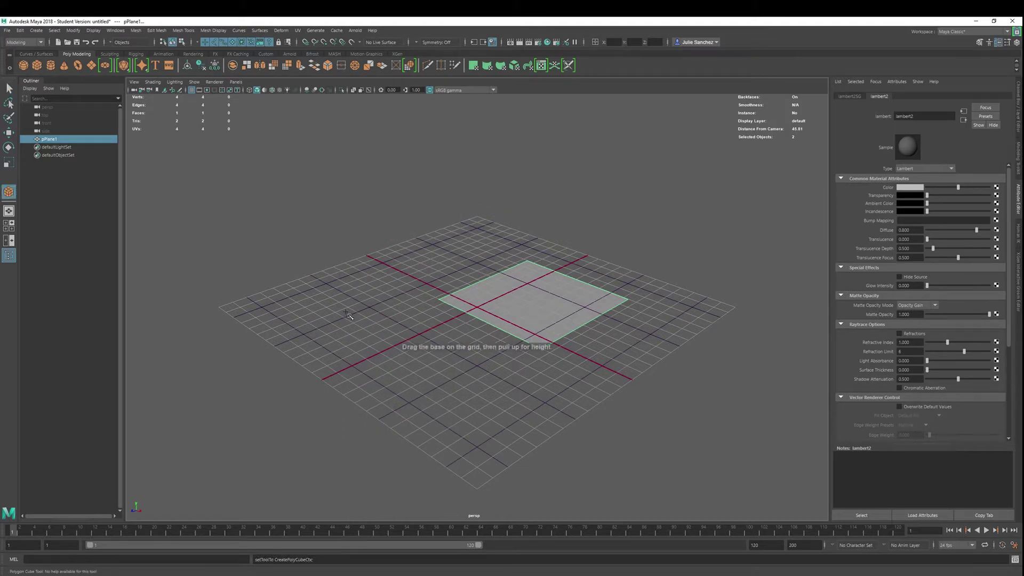
{"action": "left_click_drag", "start_coordinate": [307, 297], "coordinate": [719, 117]}
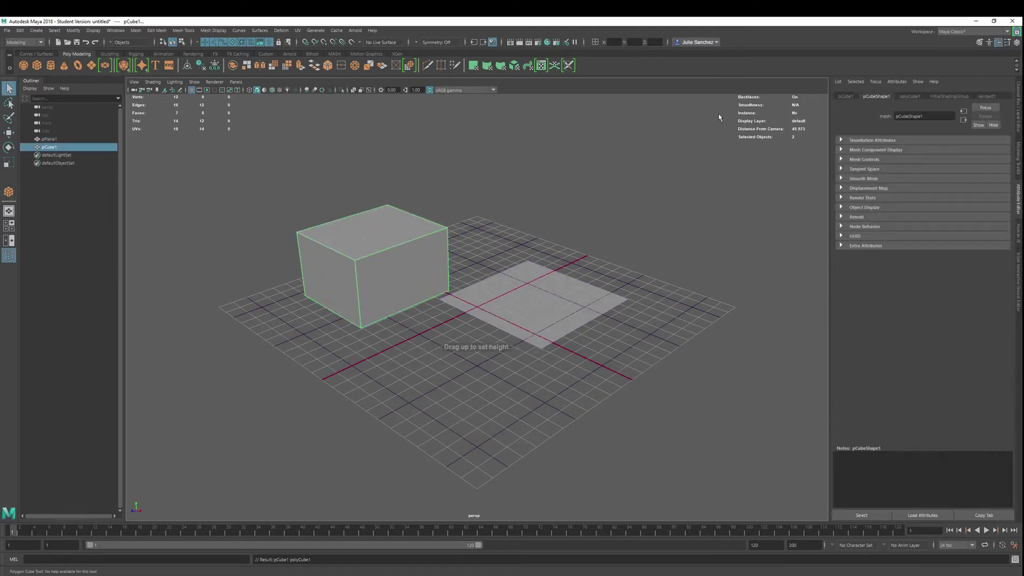
{"action": "left_click", "coordinate": [988, 97]}
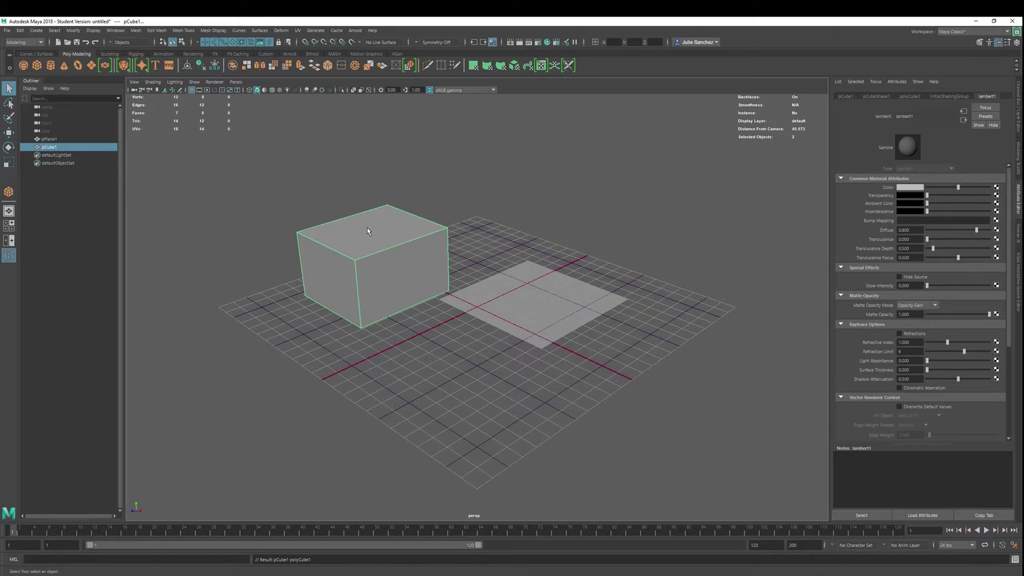
{"action": "key", "text": "Delete"}
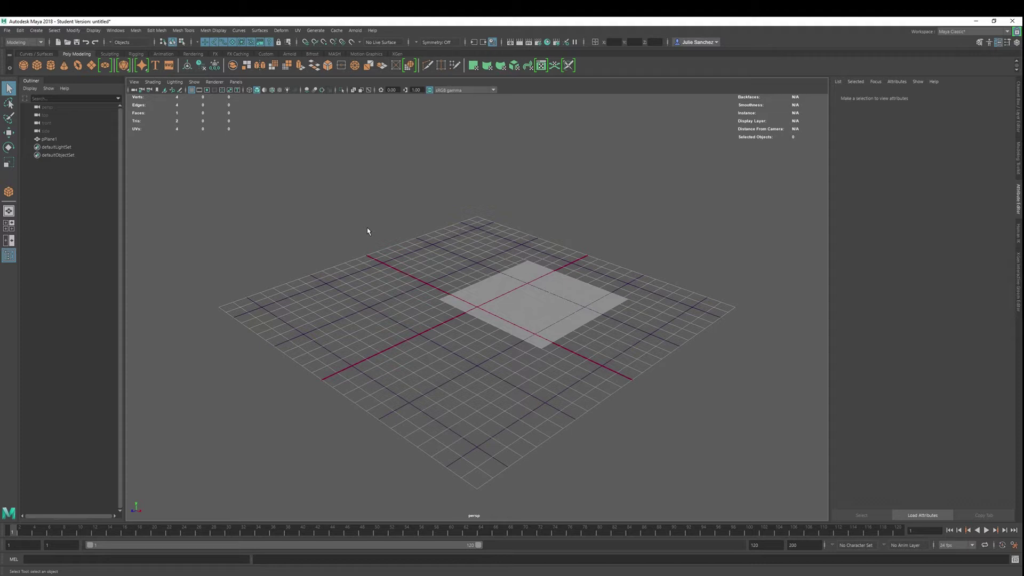
Select the plane and rename its lambert2 material to BS
{"action": "left_click", "coordinate": [508, 292]}
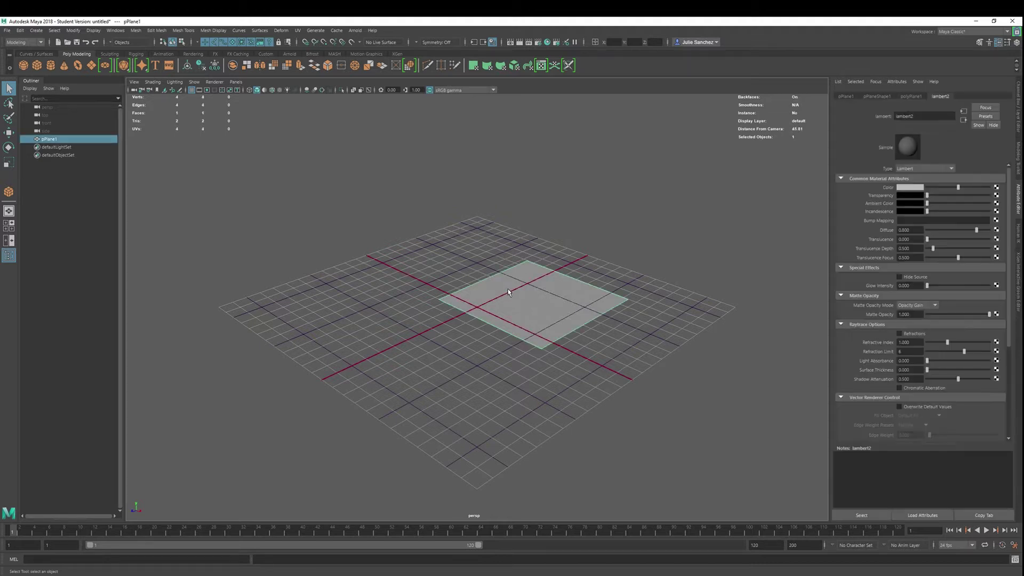
{"action": "double_click", "coordinate": [928, 116]}
{"action": "type", "text": "BS"}
{"action": "key", "text": "Return"}
Connect a File texture loading BogeyStudios.jpg to the BS material's Color
{"action": "left_click", "coordinate": [996, 187]}
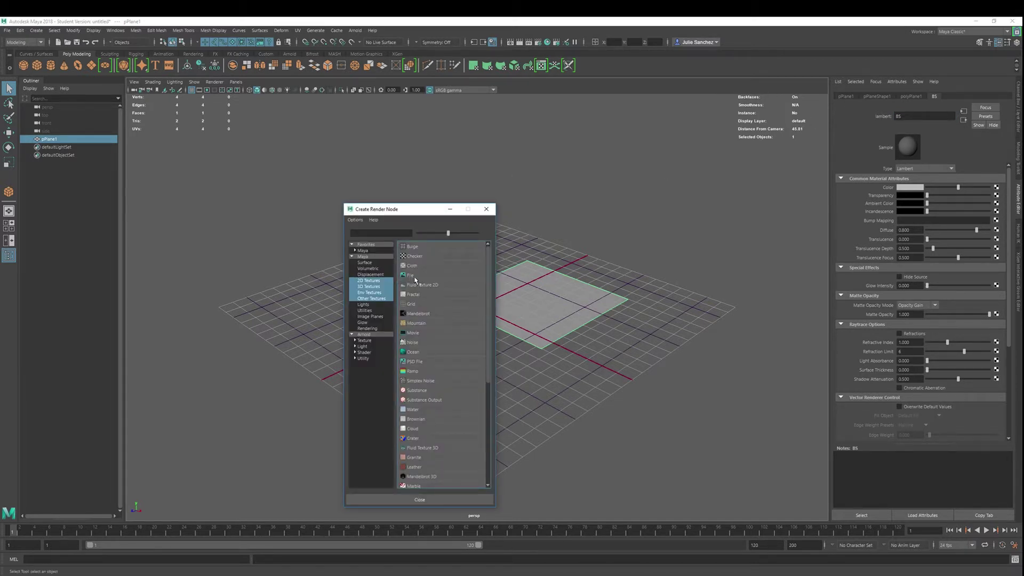
{"action": "left_click", "coordinate": [415, 278]}
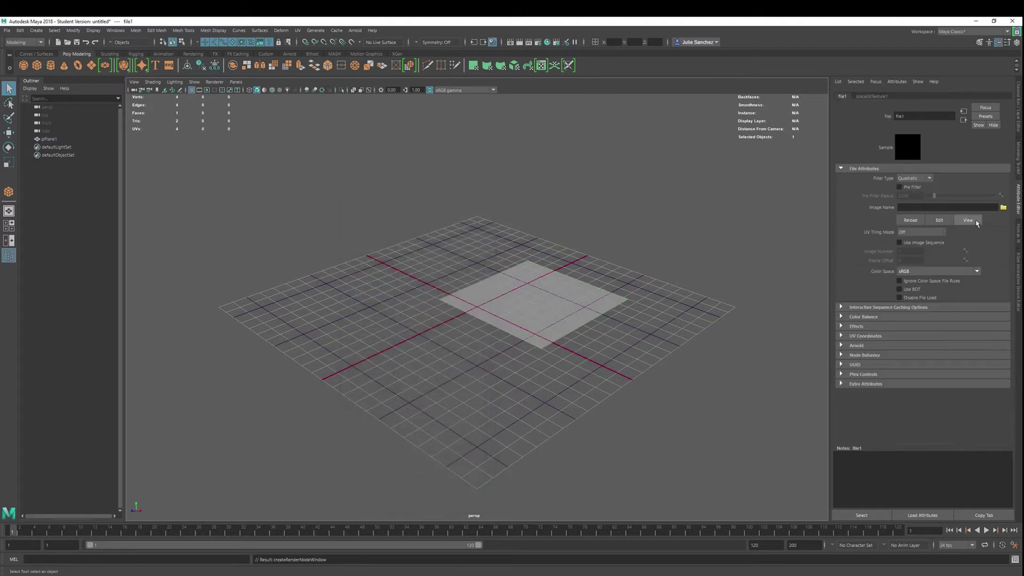
{"action": "left_click", "coordinate": [1004, 208]}
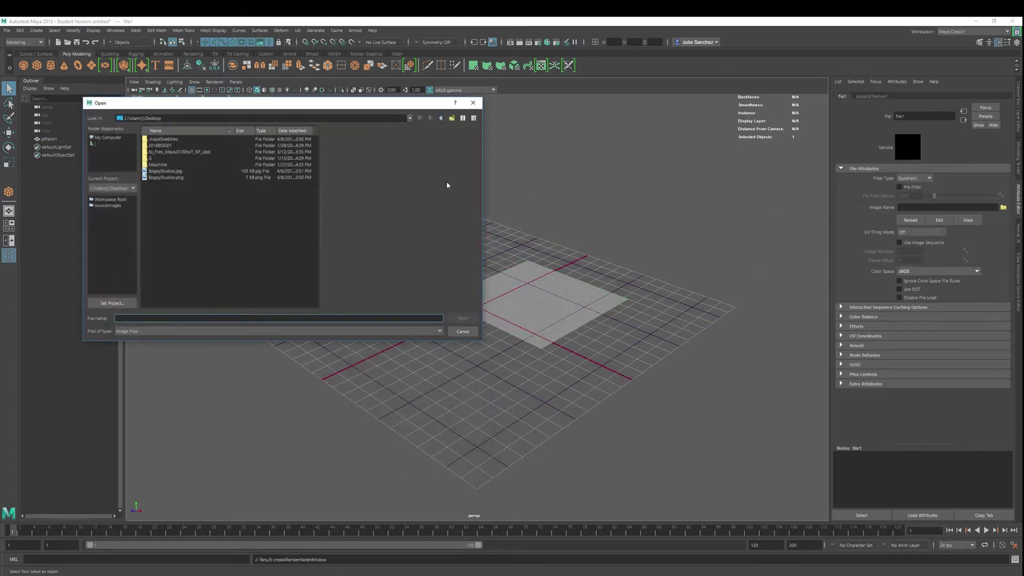
{"action": "left_click", "coordinate": [166, 172]}
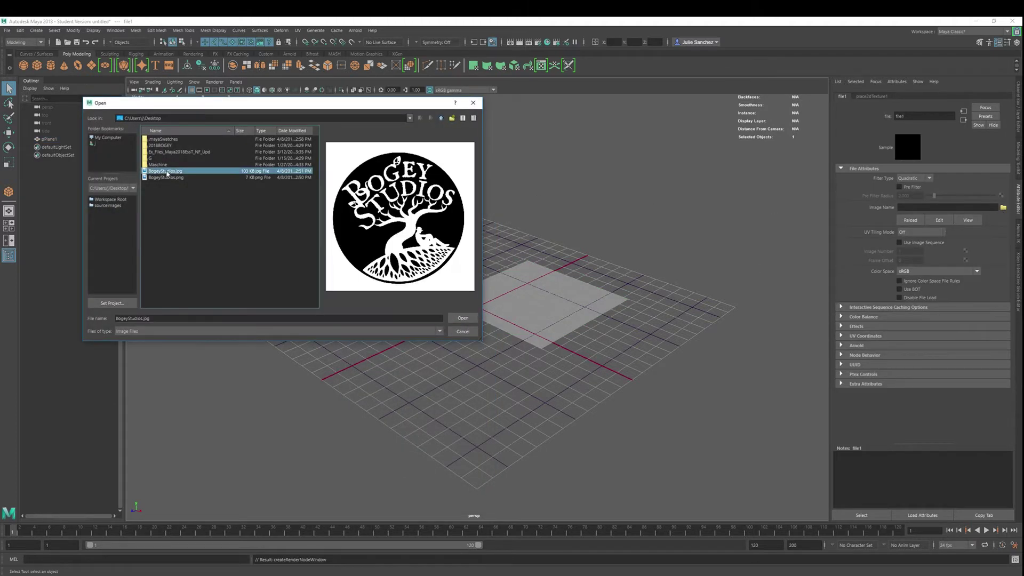
{"action": "left_click", "coordinate": [462, 319]}
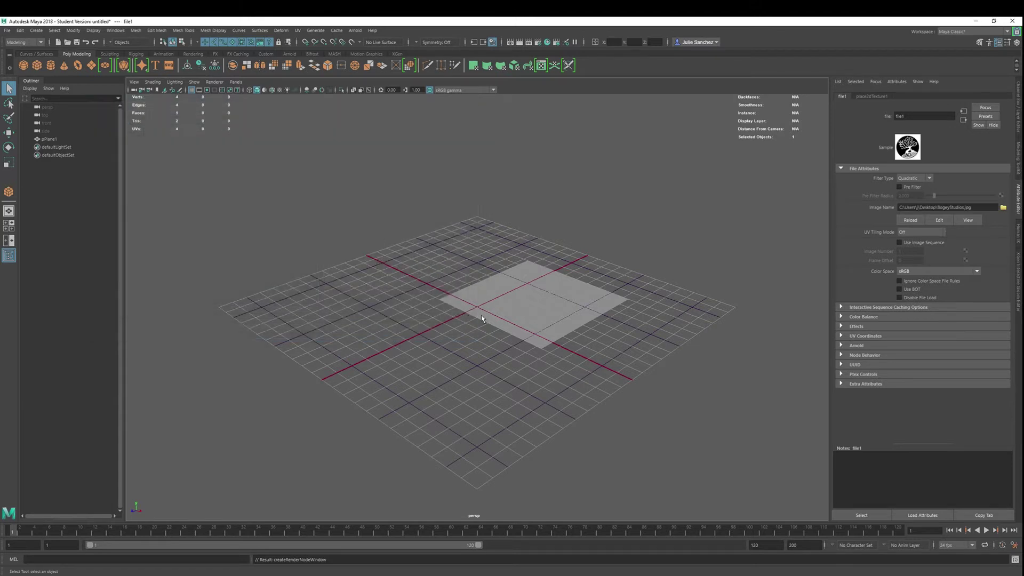
{"action": "left_click", "coordinate": [544, 302]}
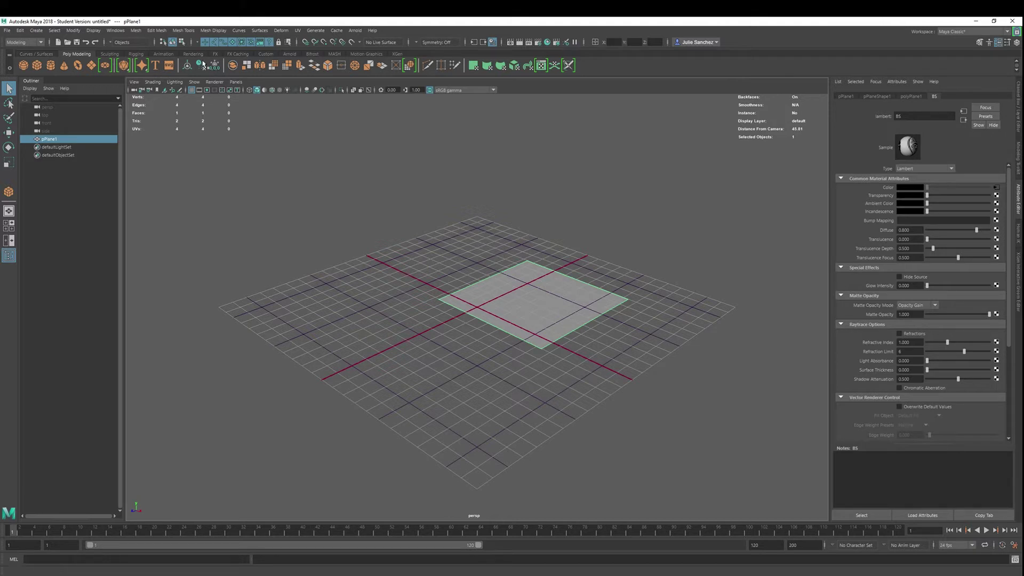
Turn on Hardware Texturing and textured display (6) so the logo shows on the plane
{"action": "left_click", "coordinate": [152, 81]}
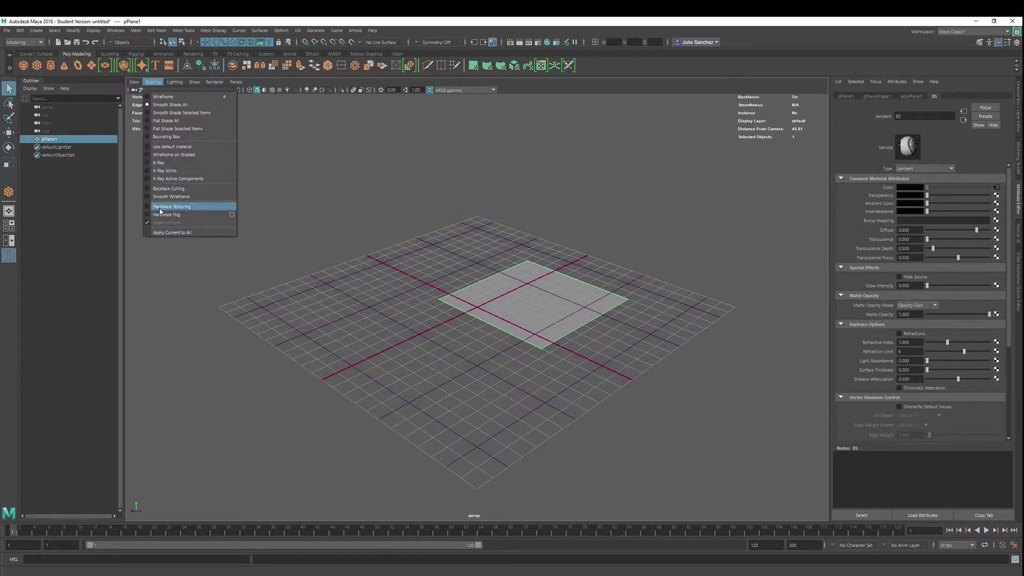
{"action": "left_click", "coordinate": [542, 197]}
{"action": "left_click", "coordinate": [530, 287]}
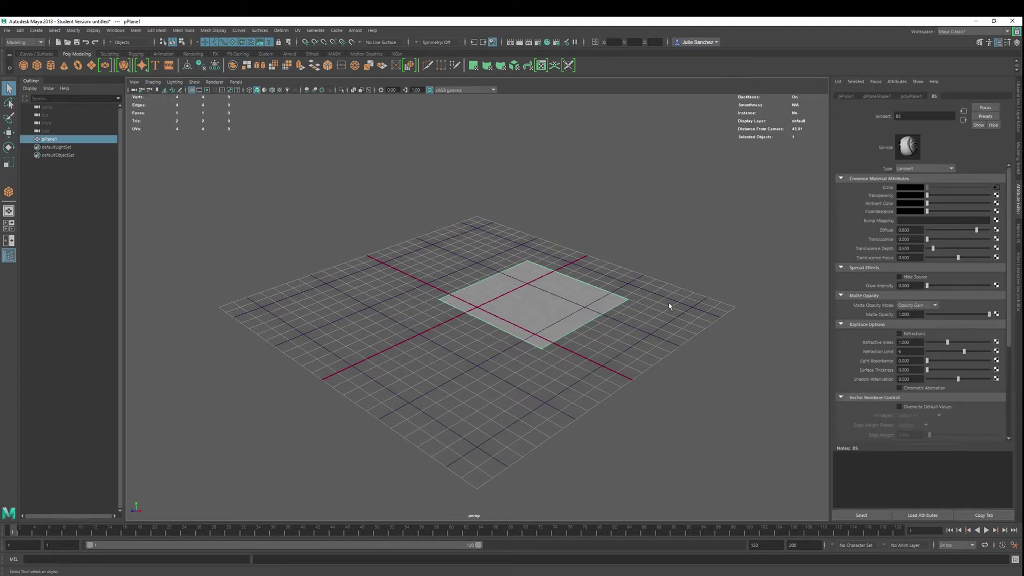
{"action": "key", "text": "6"}
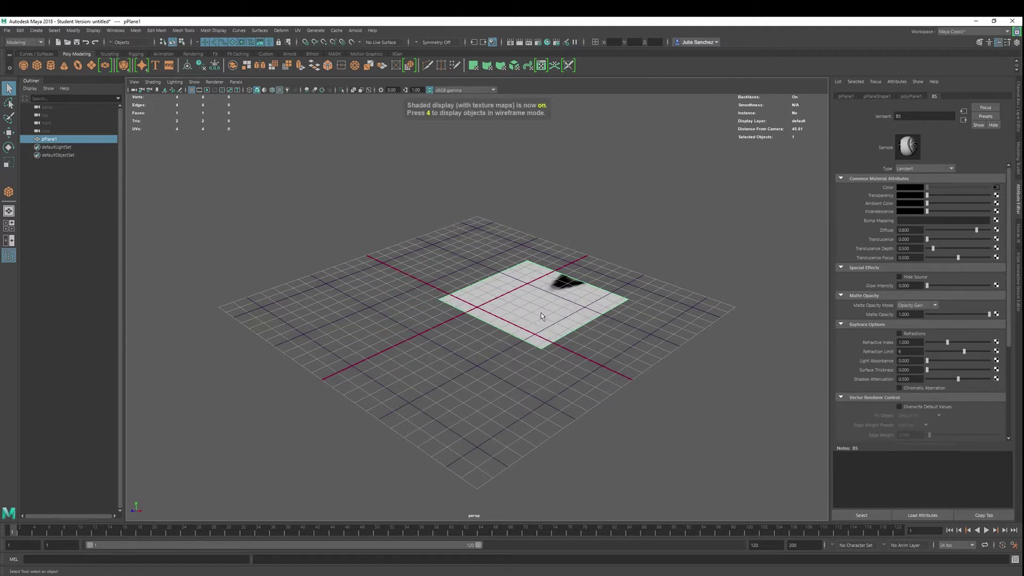
{"action": "scroll", "coordinate": [527, 305], "scroll_direction": "up", "scroll_amount": 2}
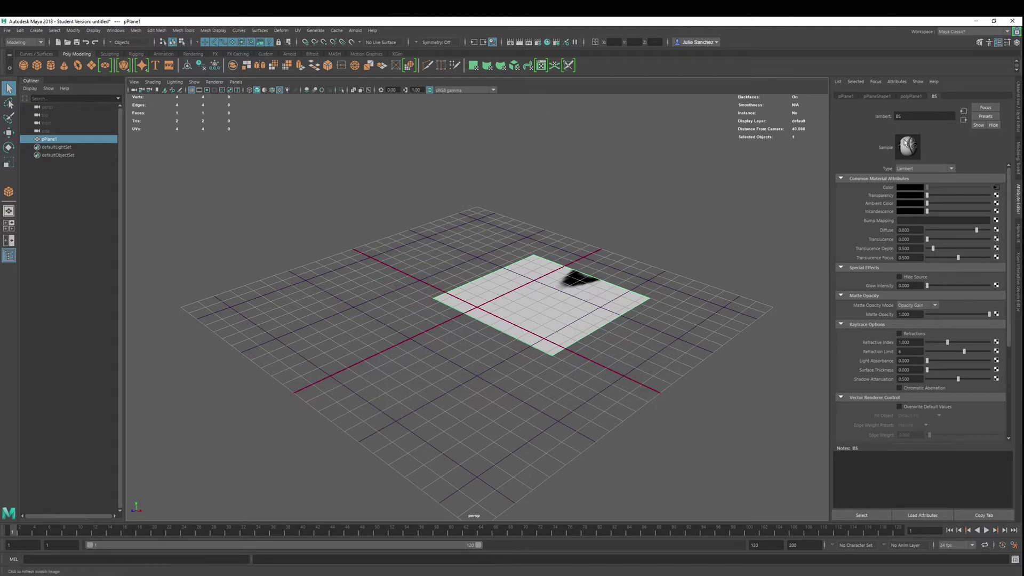
Inspect the file texture and its placement settings, then return to the BS material
{"action": "left_click", "coordinate": [996, 189]}
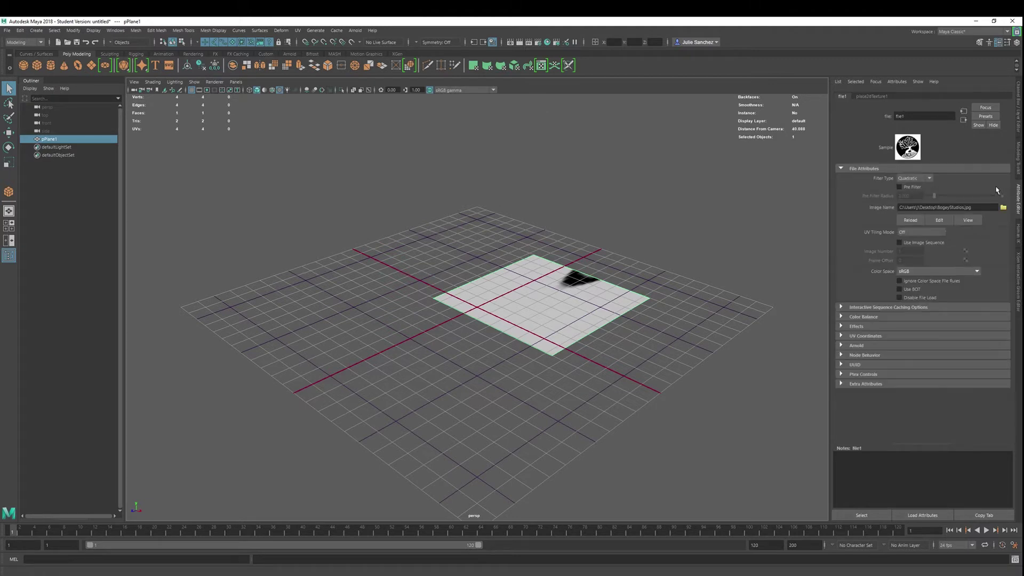
{"action": "left_click", "coordinate": [855, 98]}
{"action": "left_click", "coordinate": [843, 97]}
{"action": "left_click", "coordinate": [529, 331]}
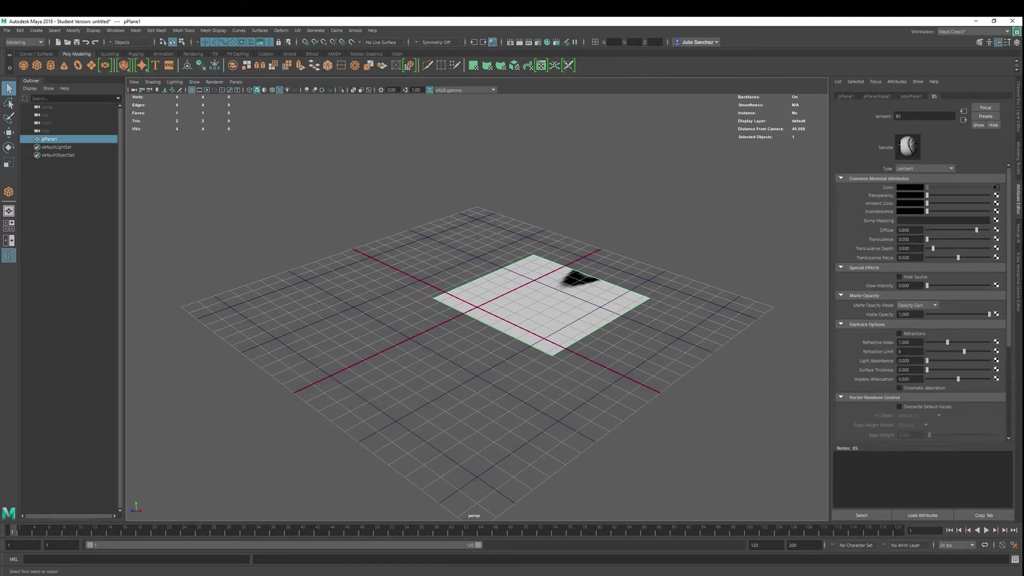
Set the plane's Create UVs option to Normalization Off
{"action": "left_click", "coordinate": [912, 98]}
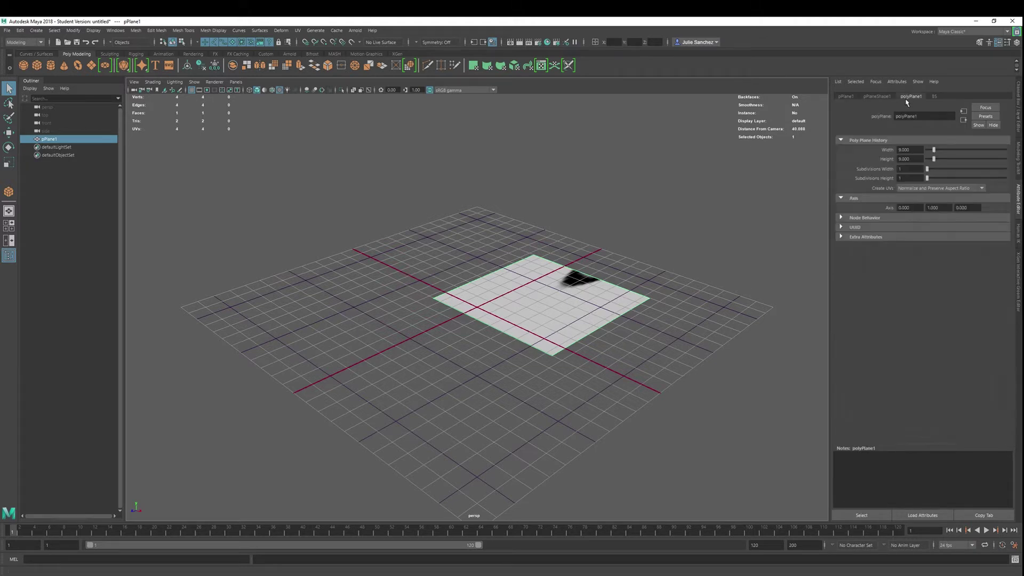
{"action": "left_click", "coordinate": [982, 188]}
{"action": "left_click", "coordinate": [932, 205]}
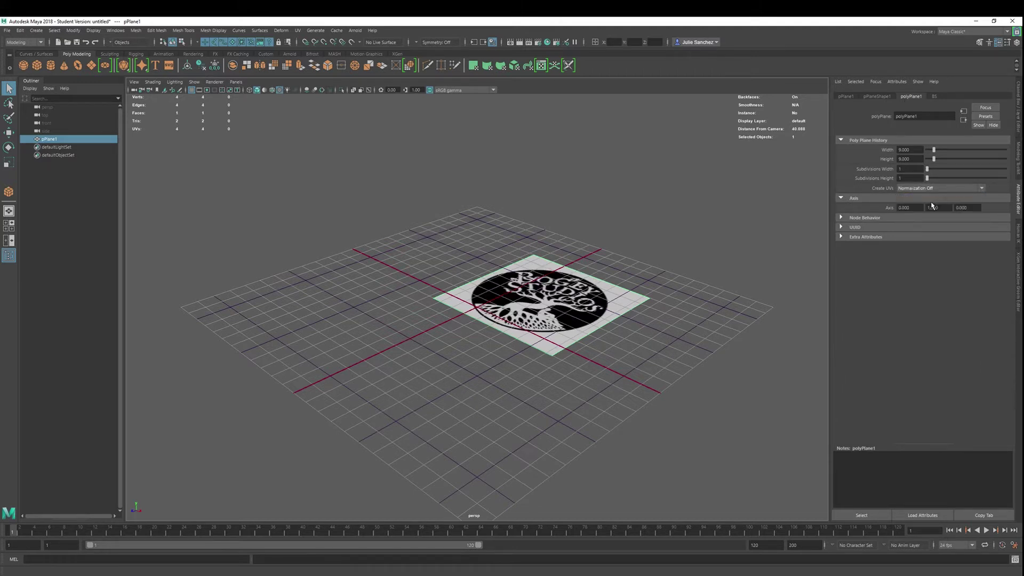
Enable Two Sided Lighting so the logo also appears on the plane's underside
{"action": "left_click_drag", "start_coordinate": [499, 246], "coordinate": [523, 251], "text": "alt"}
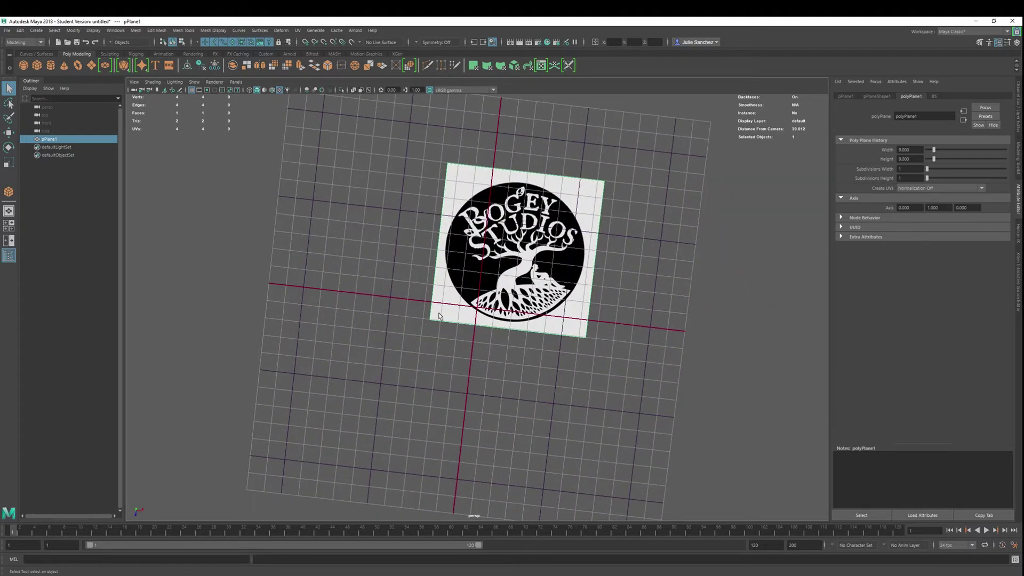
{"action": "left_click_drag", "start_coordinate": [439, 315], "coordinate": [253, 97], "text": "alt"}
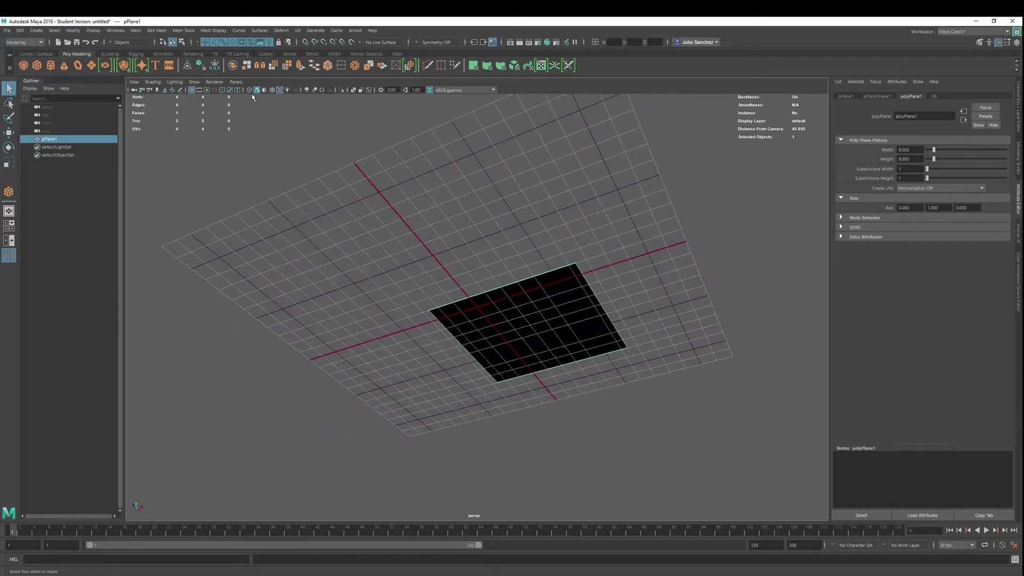
{"action": "left_click", "coordinate": [175, 82]}
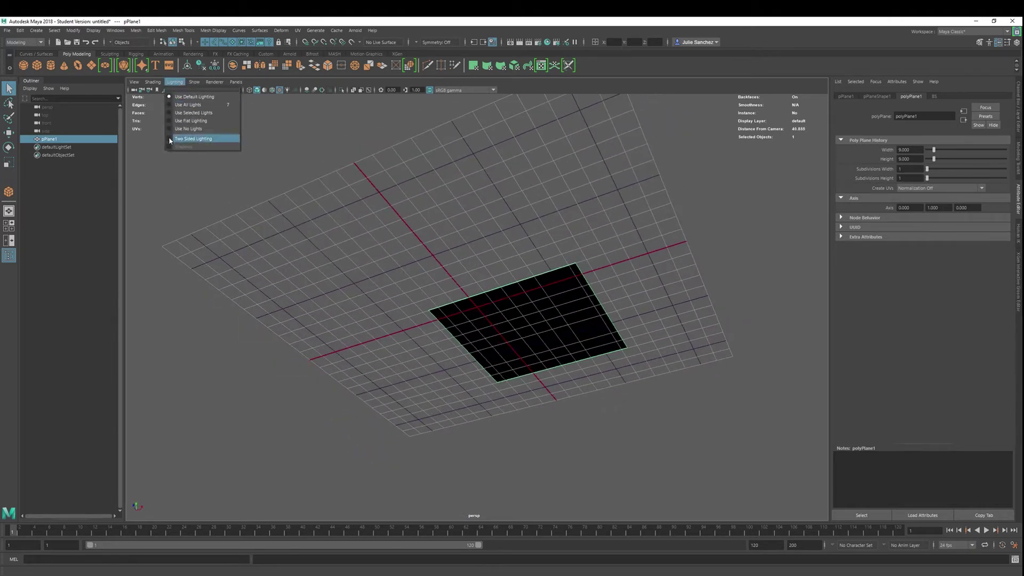
{"action": "left_click", "coordinate": [170, 139]}
{"action": "left_click_drag", "start_coordinate": [409, 235], "coordinate": [523, 267], "text": "alt"}
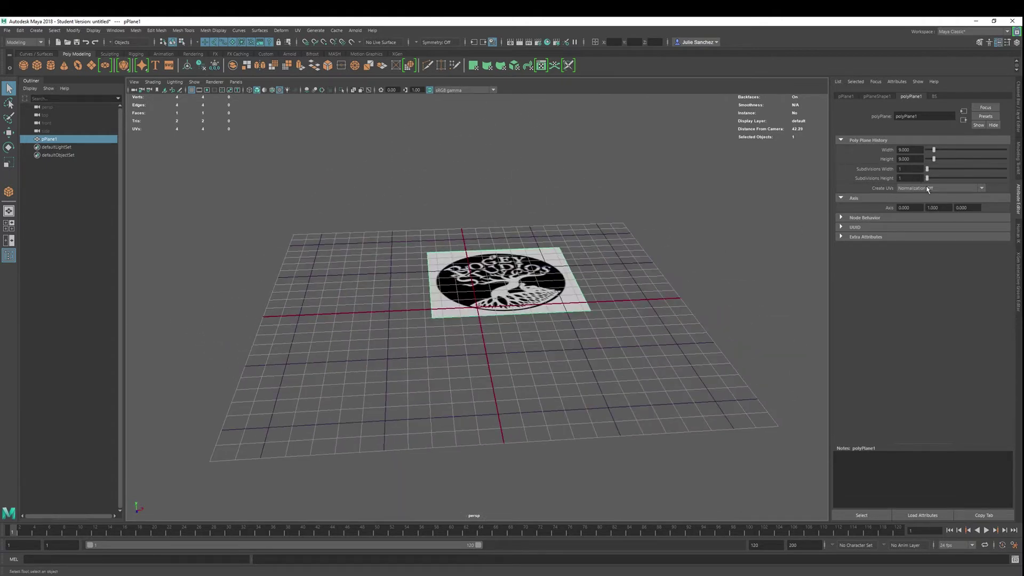
Compare Normalization Off with Normalize and Preserve Aspect Ratio for Create UVs, ending on the latter
{"action": "left_click", "coordinate": [928, 188]}
{"action": "left_click", "coordinate": [950, 212]}
{"action": "left_click", "coordinate": [981, 189]}
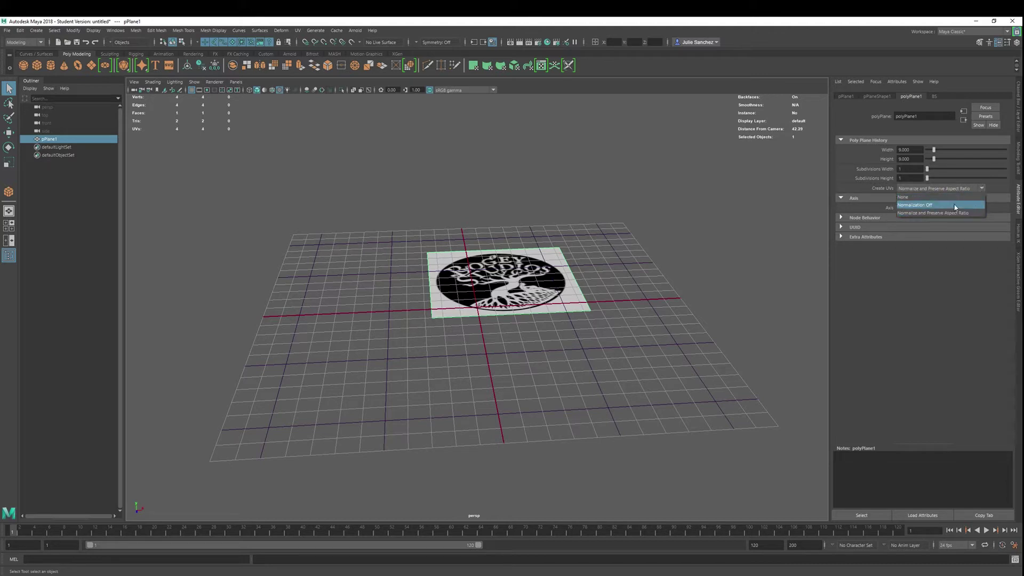
{"action": "left_click", "coordinate": [954, 206]}
{"action": "left_click", "coordinate": [982, 189]}
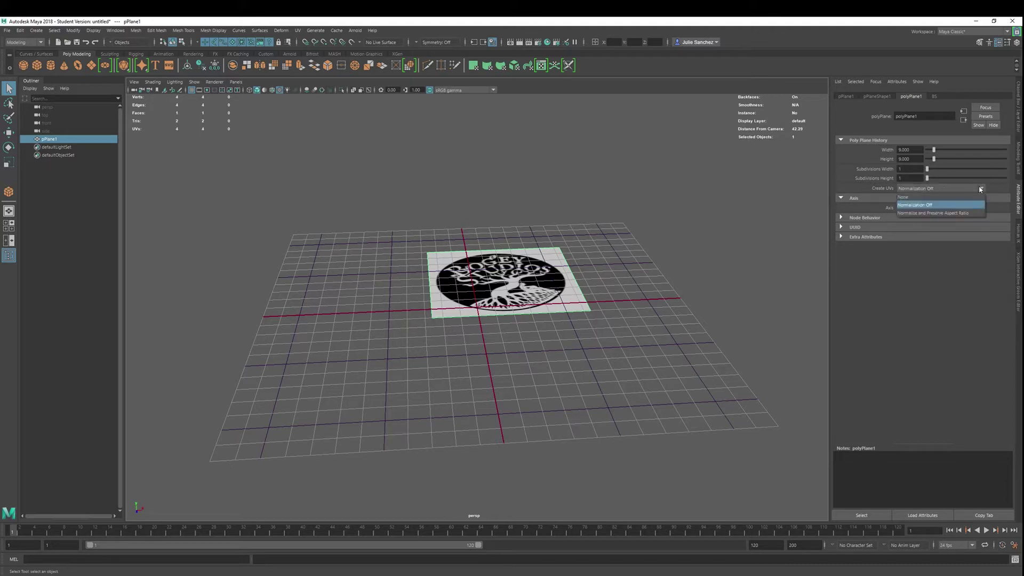
{"action": "left_click", "coordinate": [958, 213]}
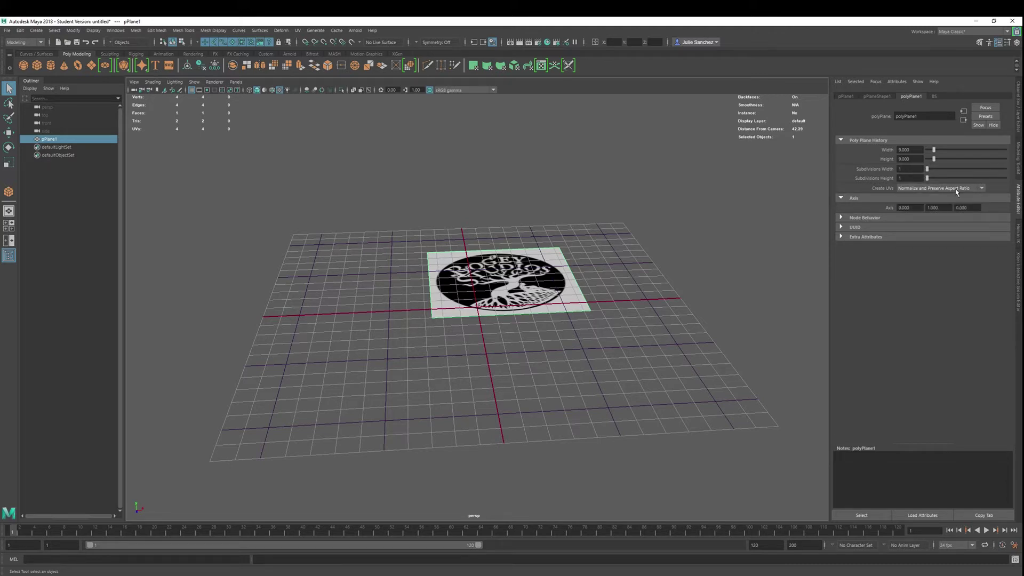
{"action": "left_click_drag", "start_coordinate": [566, 352], "coordinate": [399, 258], "text": "alt"}
{"action": "left_click_drag", "start_coordinate": [491, 275], "coordinate": [462, 338], "text": "alt"}
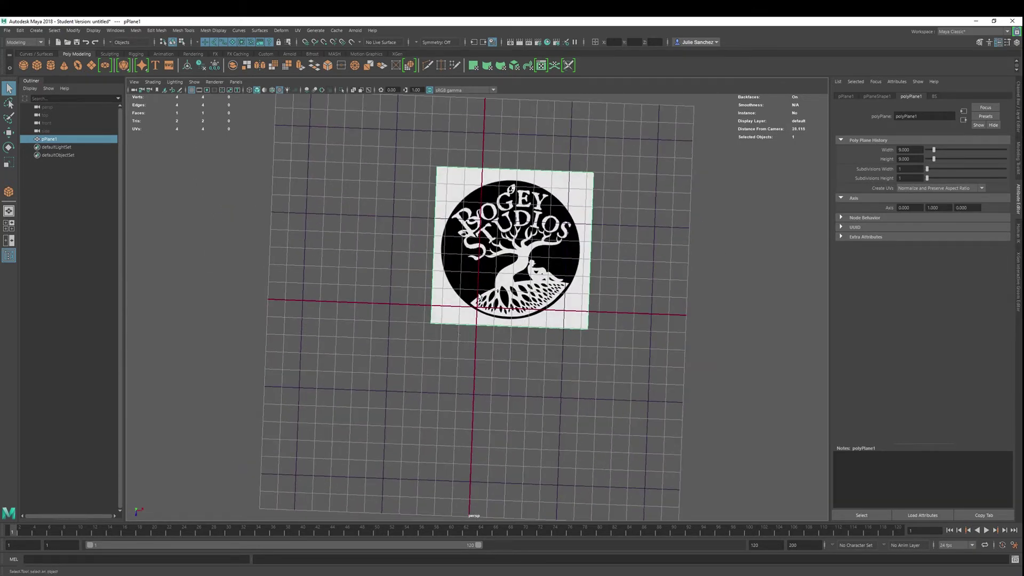
{"action": "left_click_drag", "start_coordinate": [402, 283], "coordinate": [849, 198], "text": "alt"}
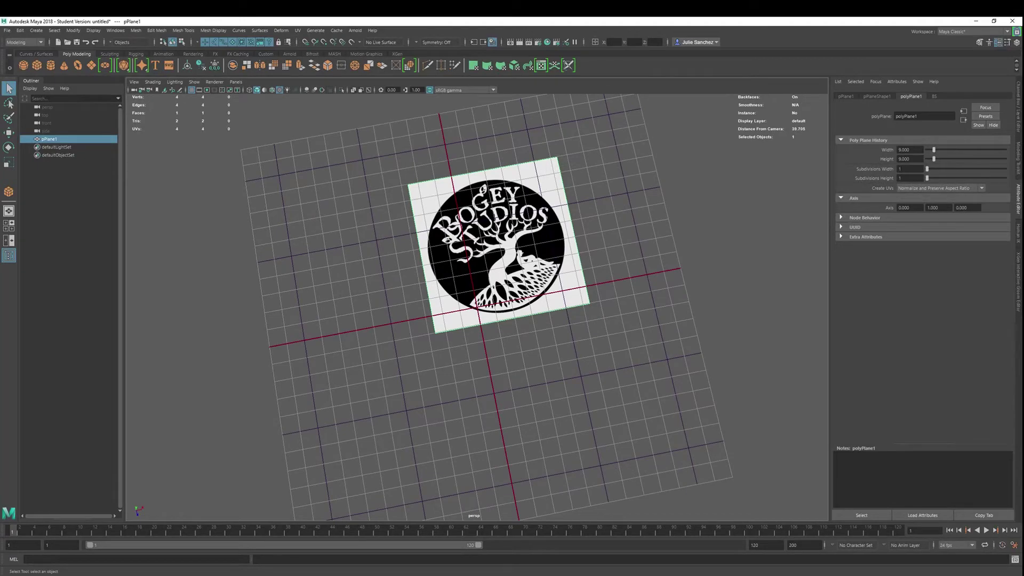
{"action": "left_click_drag", "start_coordinate": [448, 287], "coordinate": [442, 262], "text": "alt"}
{"action": "left_click_drag", "start_coordinate": [491, 284], "coordinate": [480, 256], "text": "alt"}
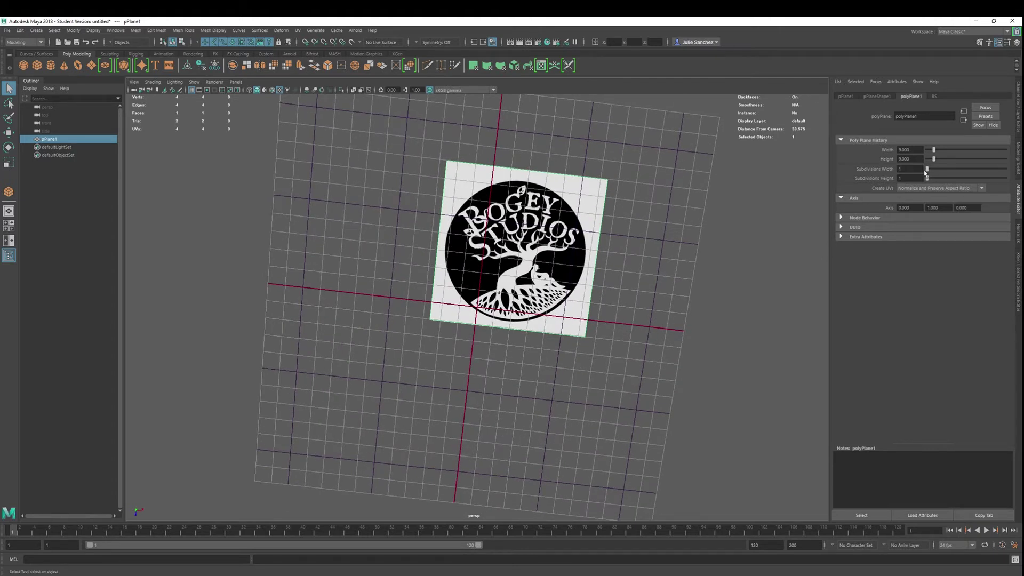
Delete the logo poly plane pPlane1, leaving an empty grid
{"action": "left_click", "coordinate": [982, 189]}
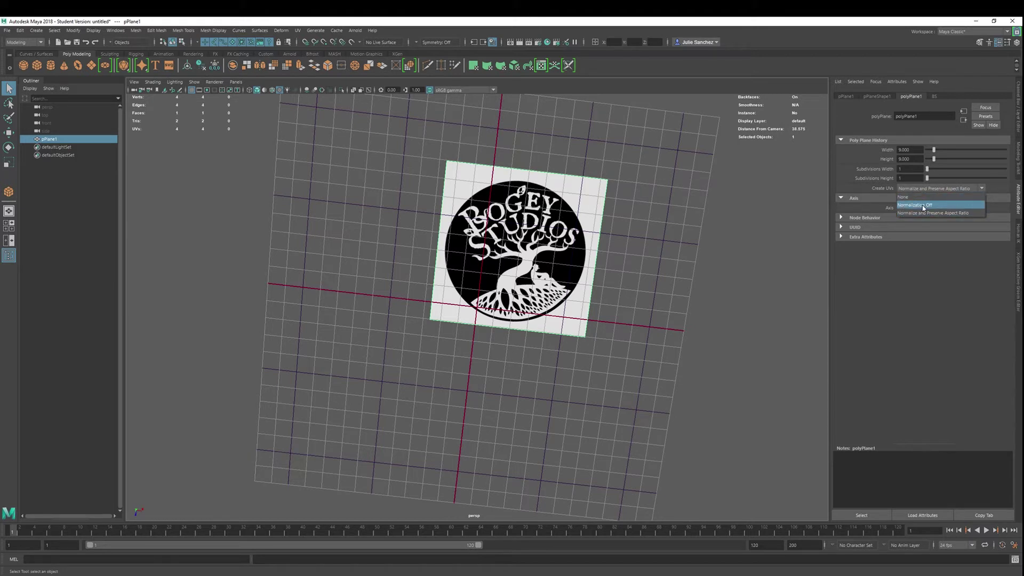
{"action": "left_click", "coordinate": [513, 238]}
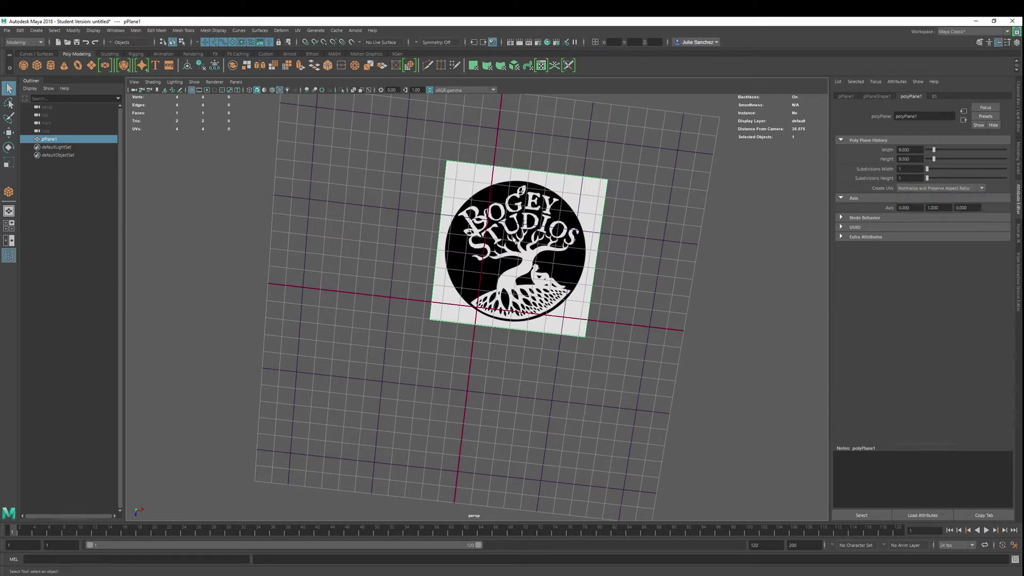
{"action": "key", "text": "Delete"}
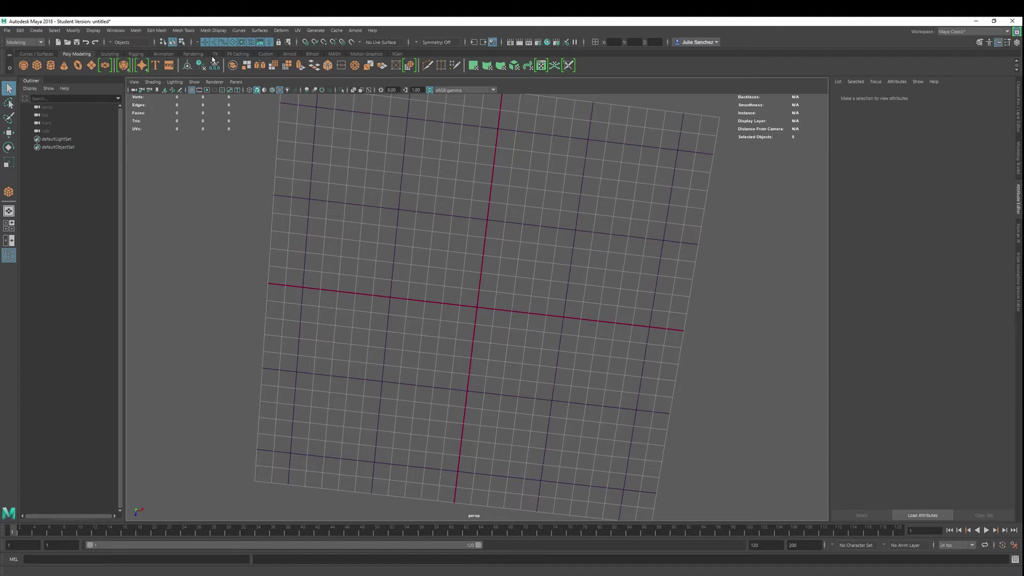
Draw a NURBS plane on the grid from the Curves / Surfaces shelf
{"action": "left_click", "coordinate": [48, 54]}
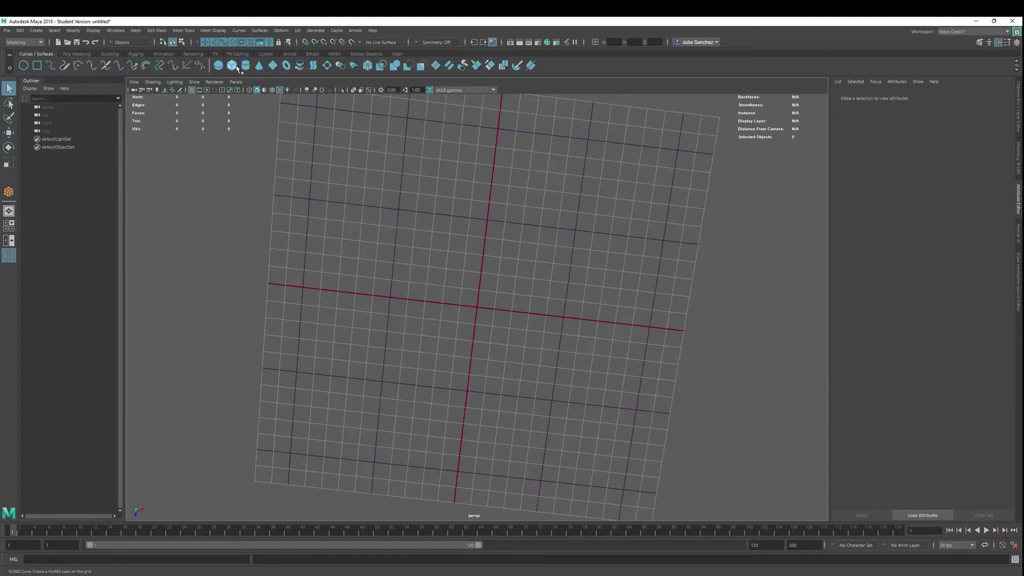
{"action": "left_click", "coordinate": [272, 65]}
{"action": "left_click_drag", "start_coordinate": [389, 220], "coordinate": [581, 397]}
{"action": "left_click_drag", "start_coordinate": [478, 390], "coordinate": [469, 342], "text": "alt"}
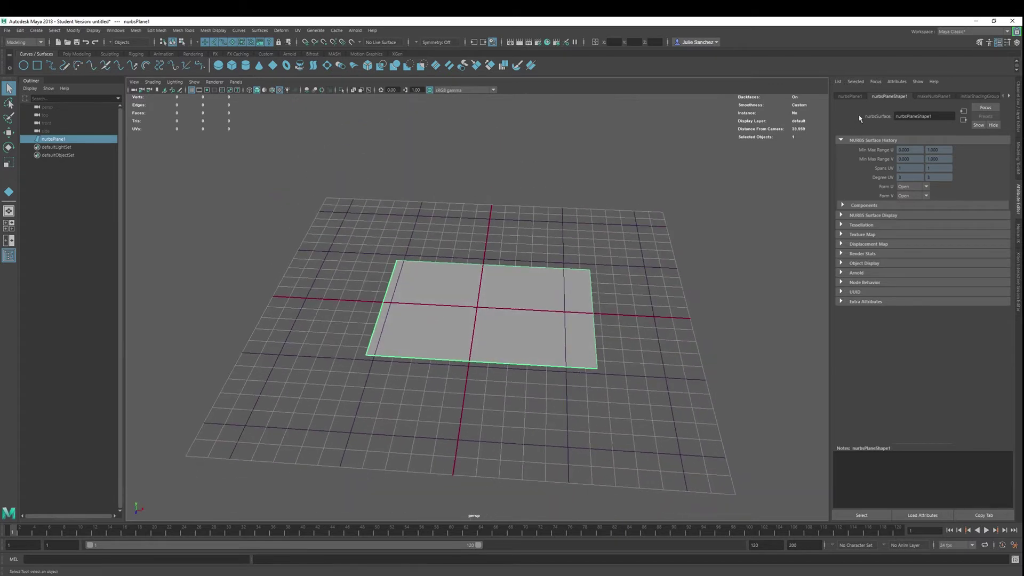
Set makeNurbPlane1's Width to 9 and Length Ratio to 1
{"action": "left_click", "coordinate": [934, 96]}
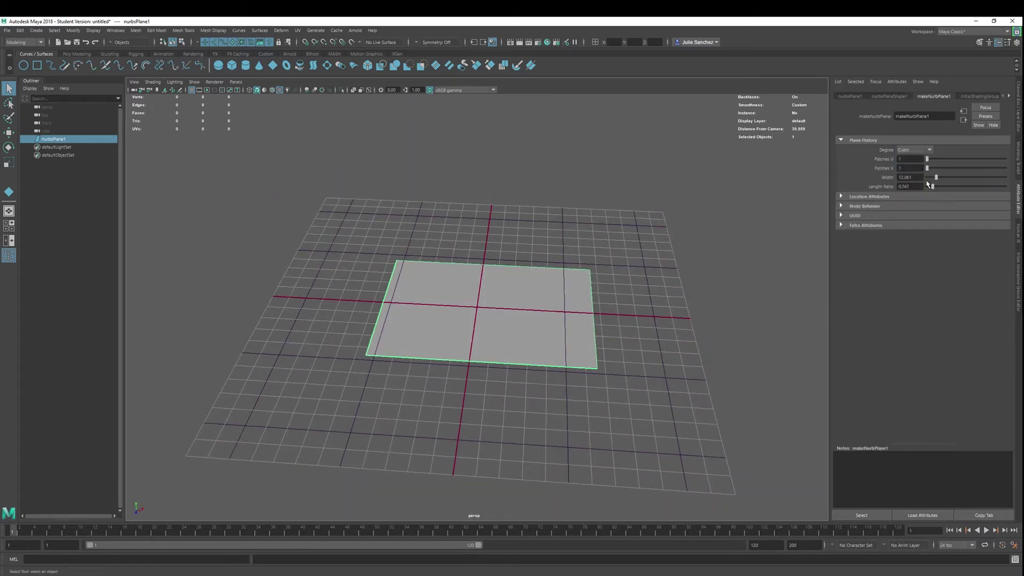
{"action": "left_click_drag", "start_coordinate": [922, 178], "coordinate": [865, 180]}
{"action": "type", "text": "9"}
{"action": "key", "text": "Tab"}
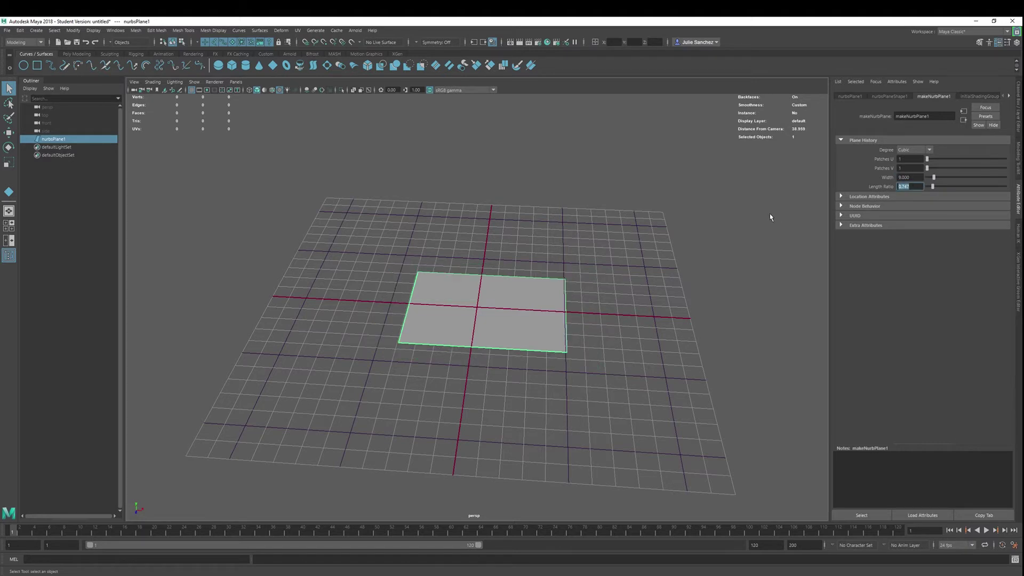
{"action": "type", "text": "1"}
{"action": "key", "text": "Return"}
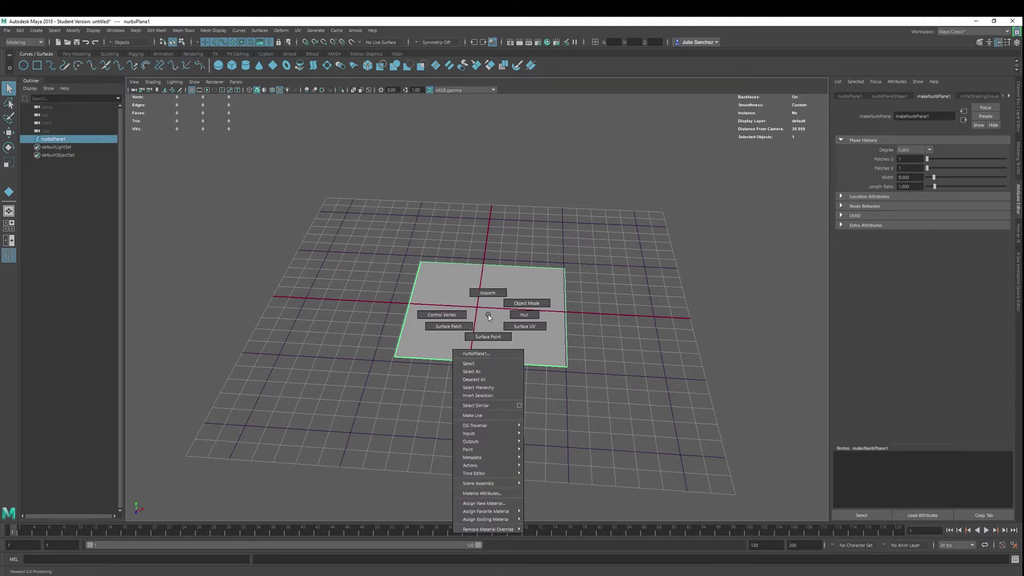
Assign a new Lambert material named BS2 to the NURBS plane
{"action": "right_click_drag", "start_coordinate": [488, 314], "coordinate": [490, 505]}
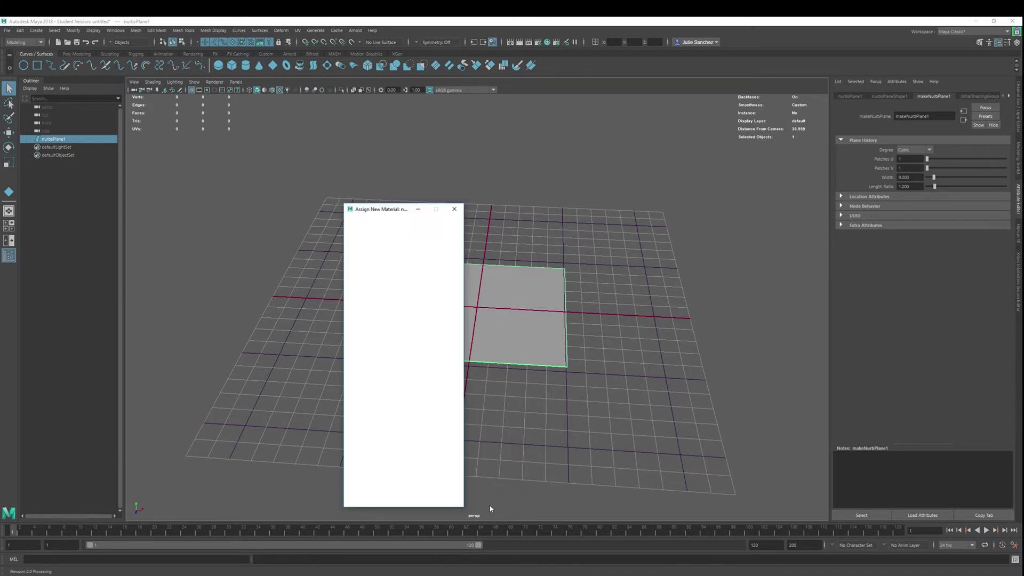
{"action": "left_click", "coordinate": [405, 342]}
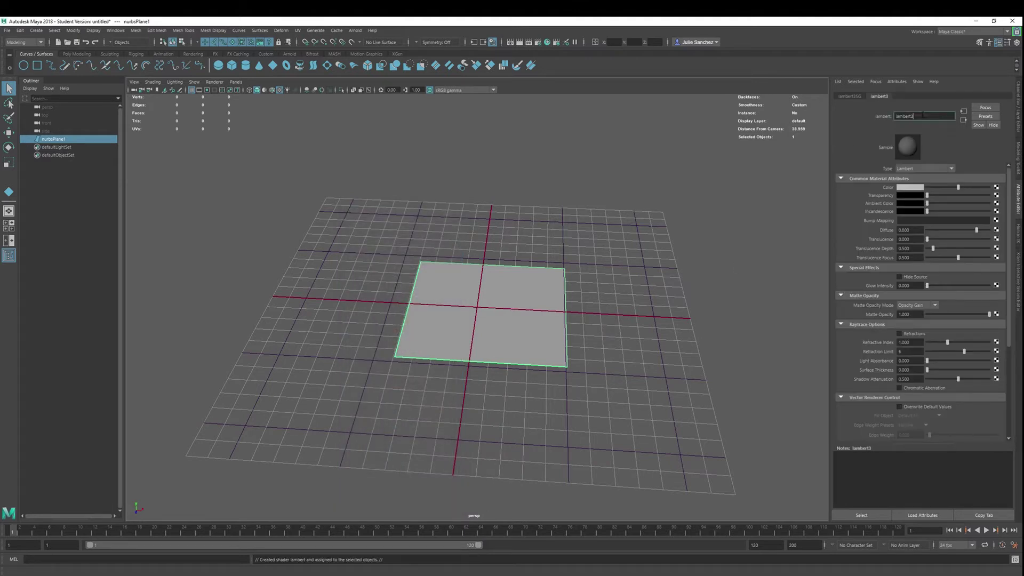
{"action": "type", "text": "BS2"}
{"action": "key", "text": "Return"}
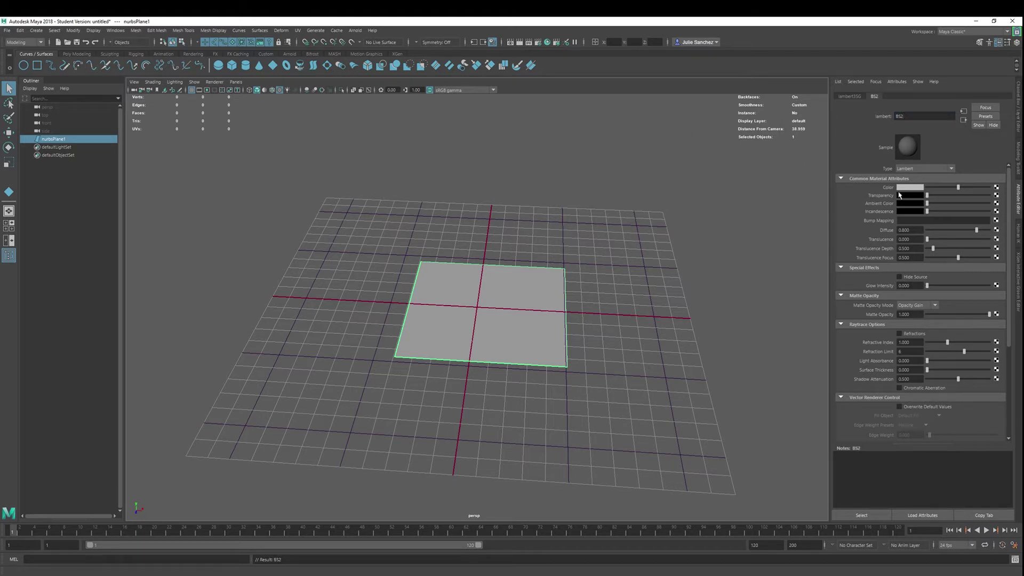
Map BS2's Color to a File texture loading BogeyStudios.jpg
{"action": "left_click", "coordinate": [997, 188]}
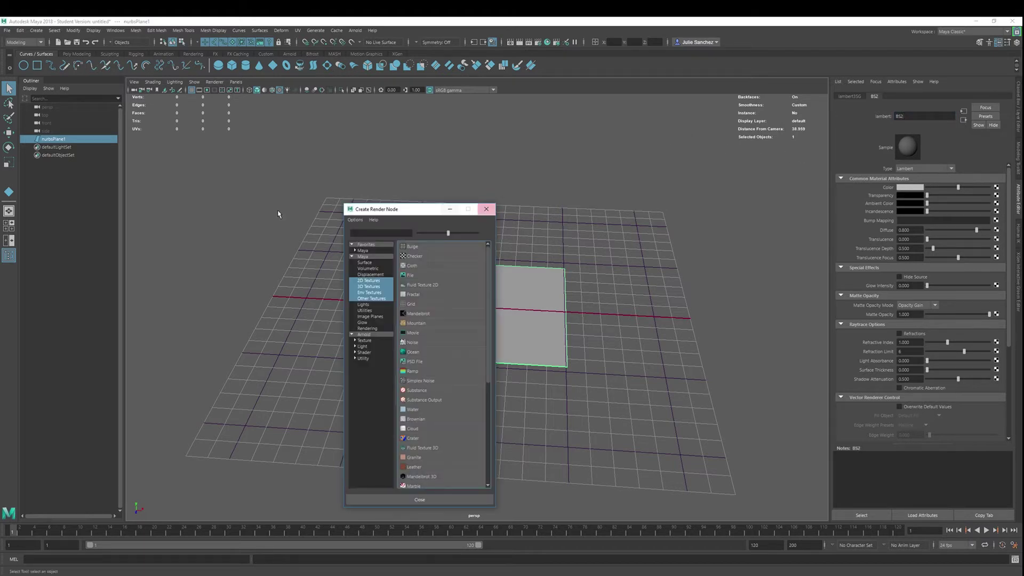
{"action": "left_click", "coordinate": [415, 282]}
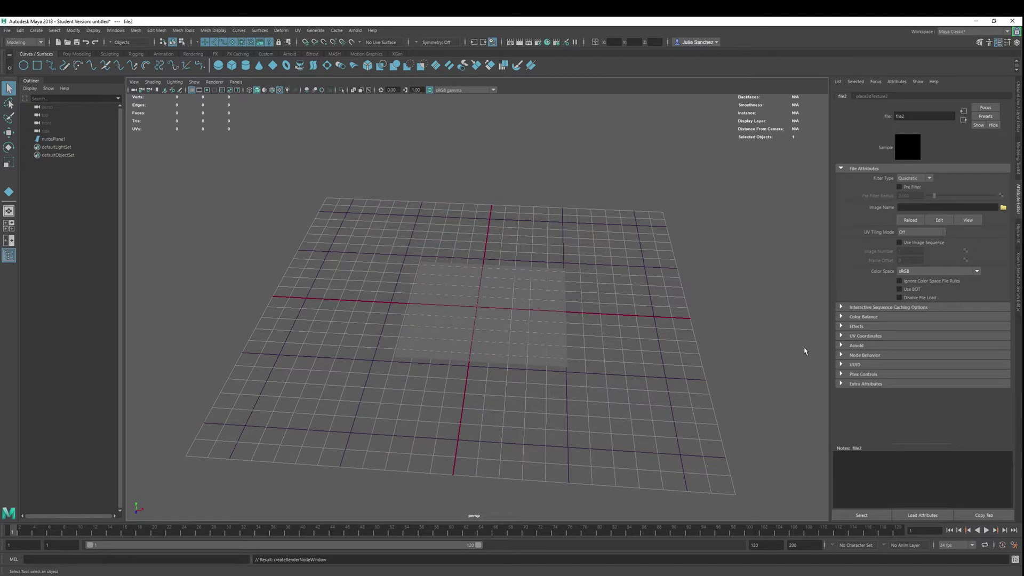
{"action": "left_click", "coordinate": [1003, 209]}
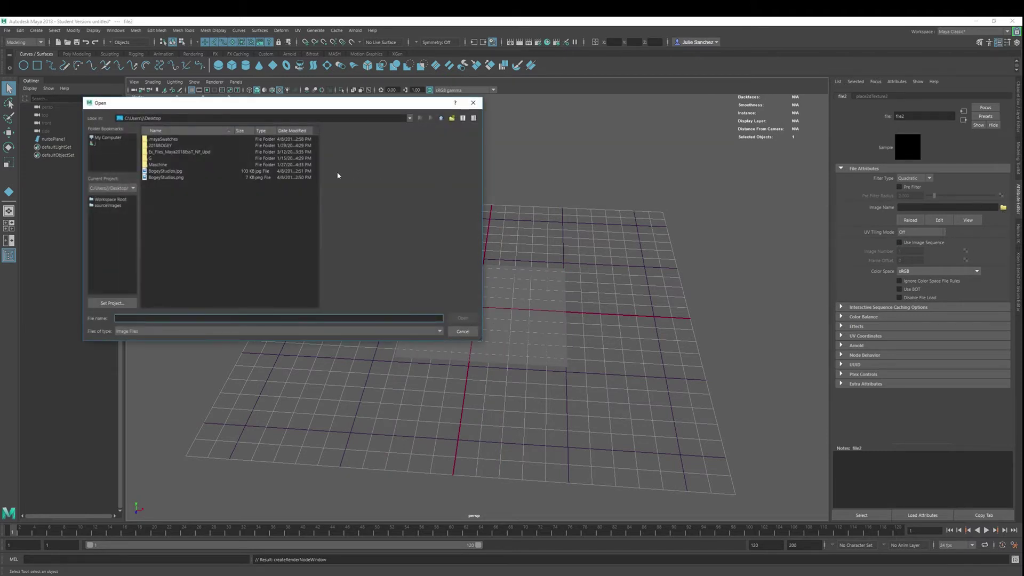
{"action": "left_click", "coordinate": [160, 172]}
{"action": "left_click", "coordinate": [463, 318]}
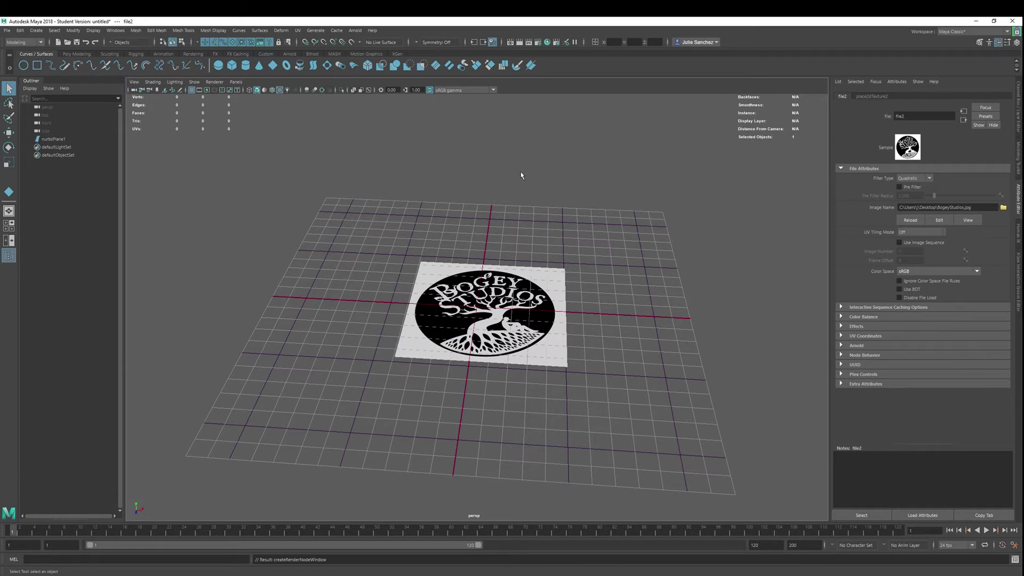
{"action": "left_click_drag", "start_coordinate": [405, 170], "coordinate": [392, 227], "text": "alt"}
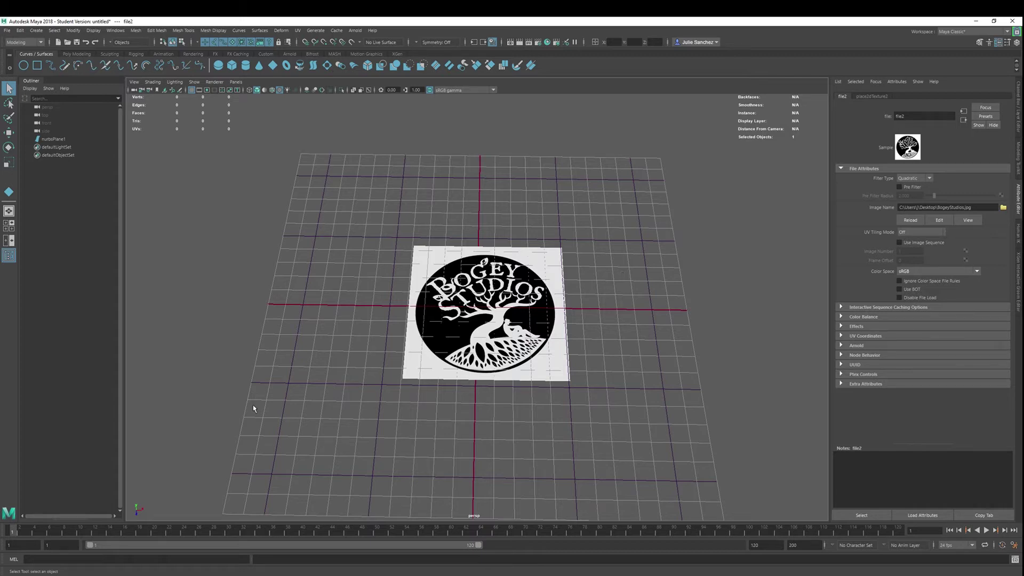
Orbit to face the logo-textured NURBS plane nearly straight on and select nurbsPlane1
{"action": "left_click_drag", "start_coordinate": [335, 318], "coordinate": [347, 356], "text": "alt"}
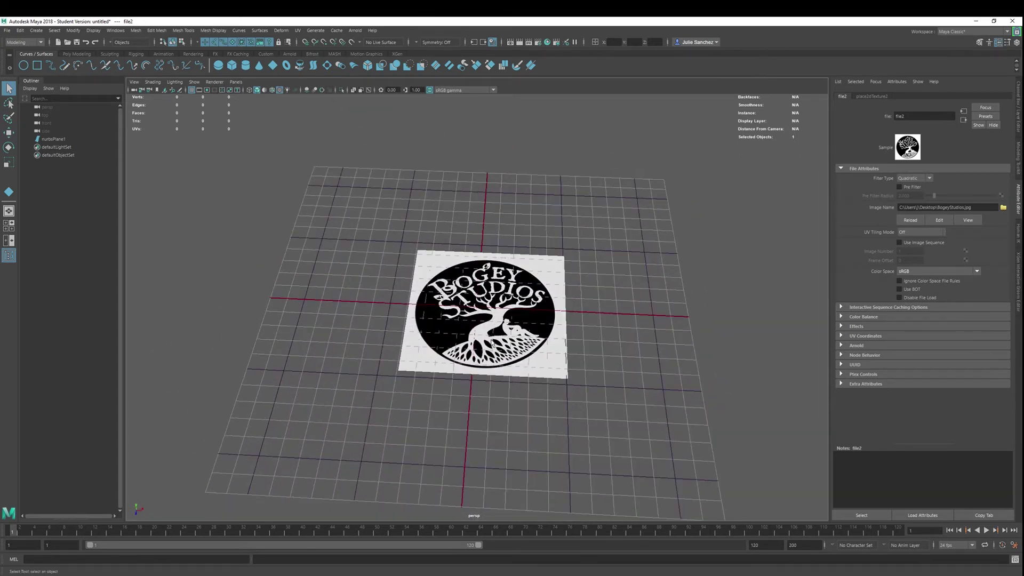
{"action": "left_click_drag", "start_coordinate": [493, 344], "coordinate": [488, 320], "text": "alt"}
{"action": "left_click", "coordinate": [488, 320]}
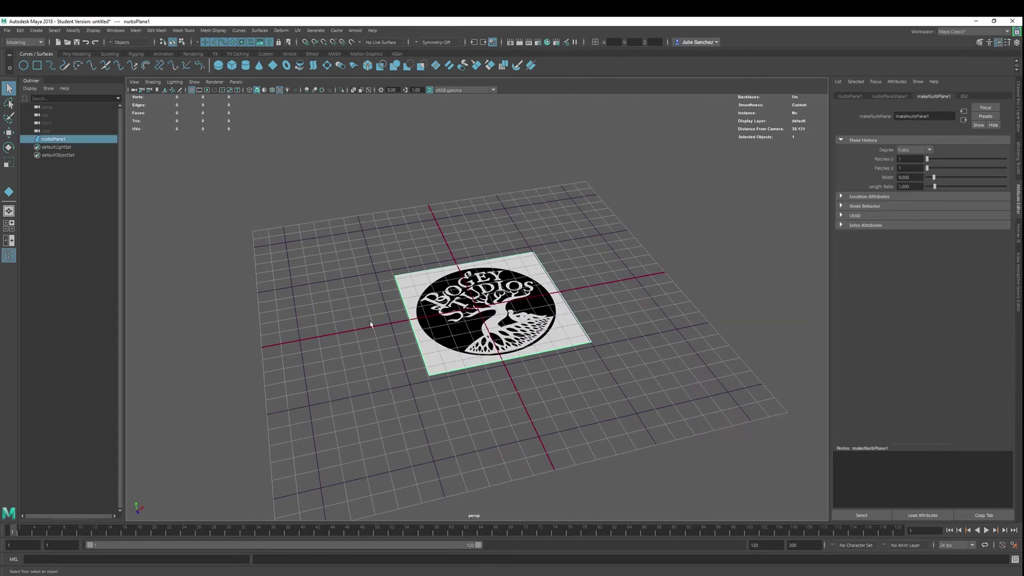
Set nurbsPlane1's Rotate Z to 90, after trying Rotate X 90 and resetting it to 0
{"action": "key", "text": "w"}
{"action": "left_click", "coordinate": [890, 97]}
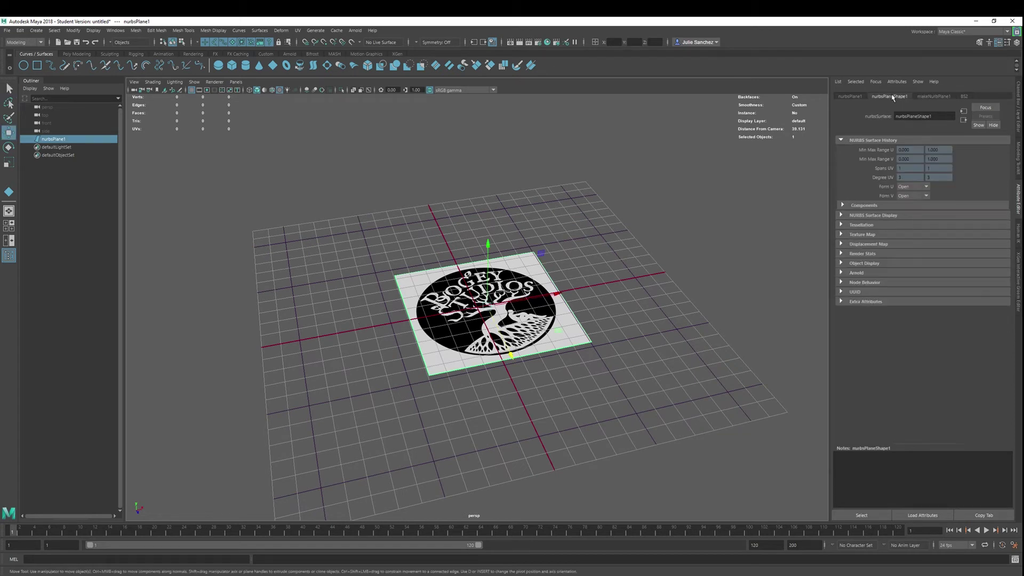
{"action": "left_click", "coordinate": [849, 97]}
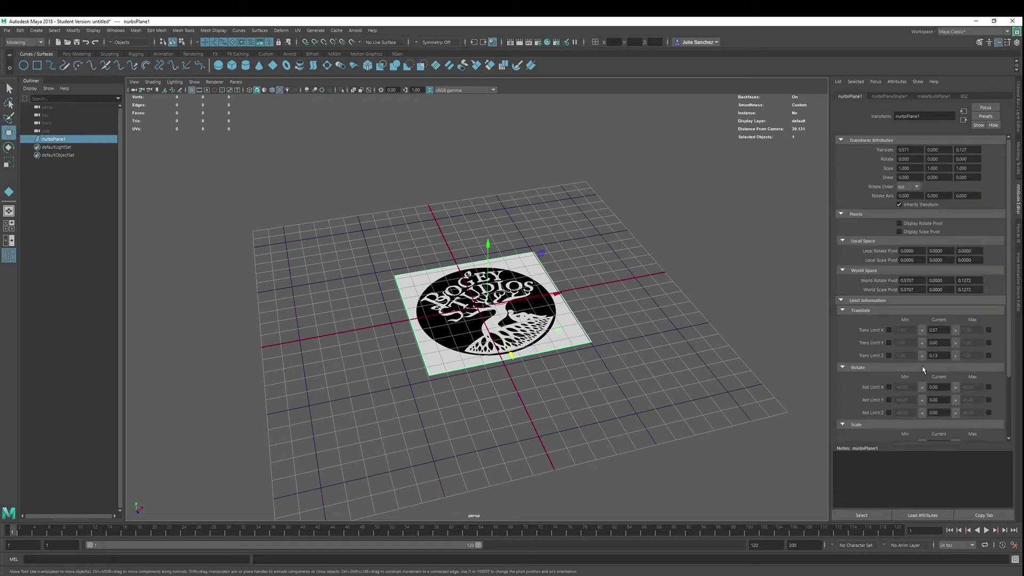
{"action": "scroll", "coordinate": [878, 363], "scroll_direction": "down", "scroll_amount": 3}
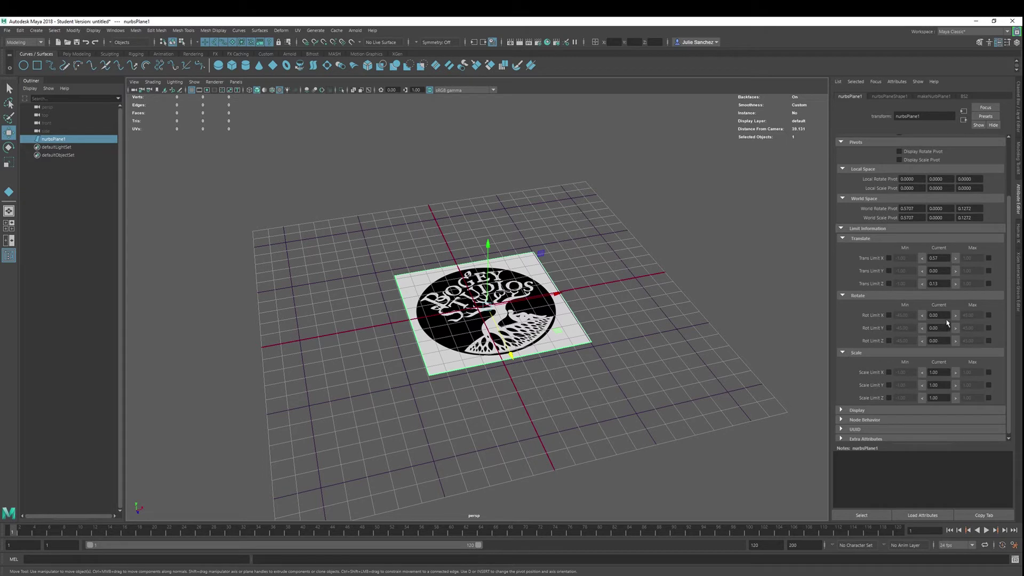
{"action": "double_click", "coordinate": [939, 315]}
{"action": "type", "text": "90"}
{"action": "key", "text": "Return"}
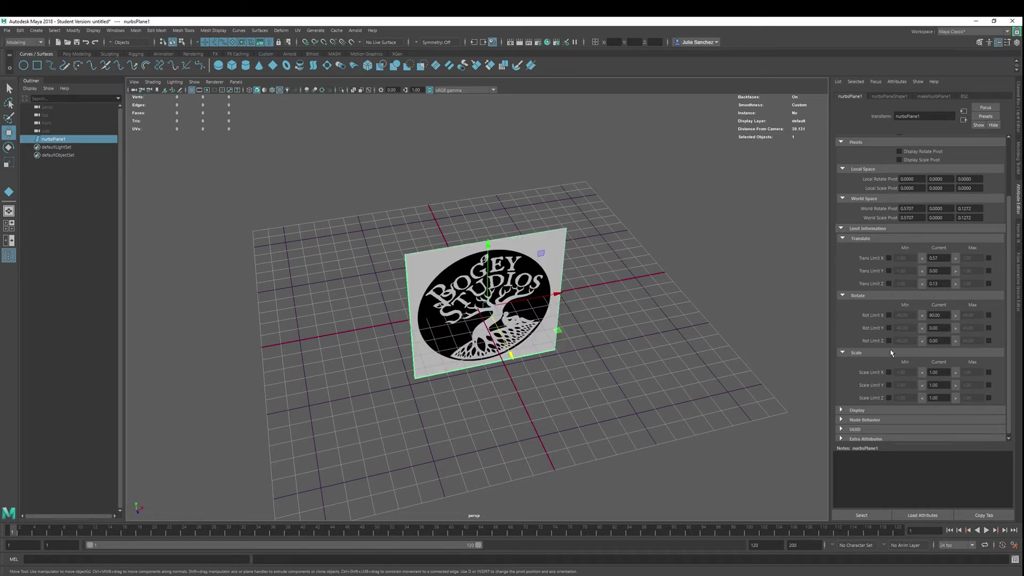
{"action": "double_click", "coordinate": [939, 314]}
{"action": "key", "text": "BackSpace"}
{"action": "double_click", "coordinate": [933, 340]}
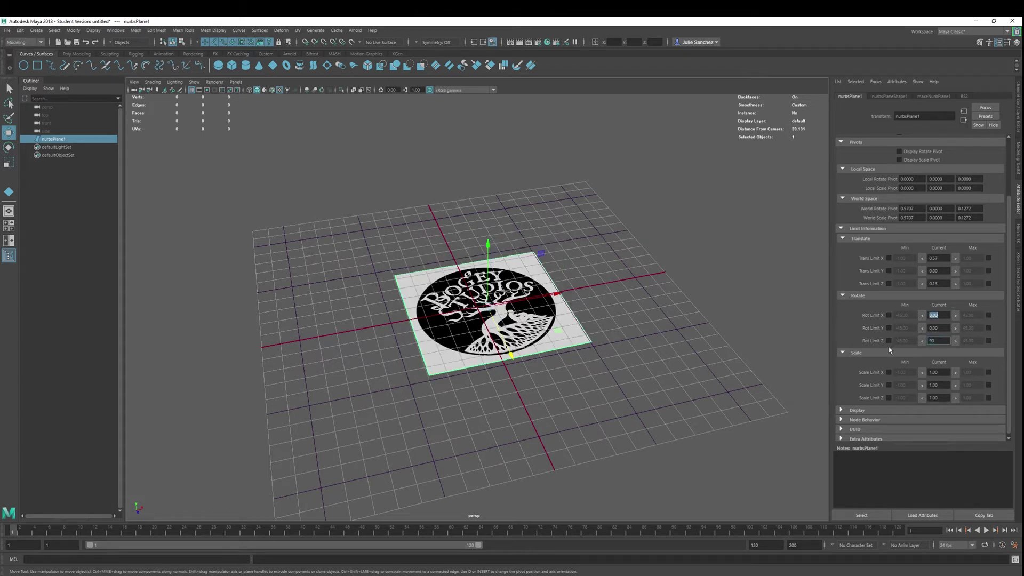
{"action": "type", "text": "90"}
{"action": "key", "text": "Return"}
Deselect the upright plane, tumble around it, and switch to the four-view layout
{"action": "left_click_drag", "start_coordinate": [557, 332], "coordinate": [406, 376], "text": "alt"}
{"action": "left_click_drag", "start_coordinate": [282, 325], "coordinate": [384, 335], "text": "alt"}
{"action": "left_click", "coordinate": [384, 335]}
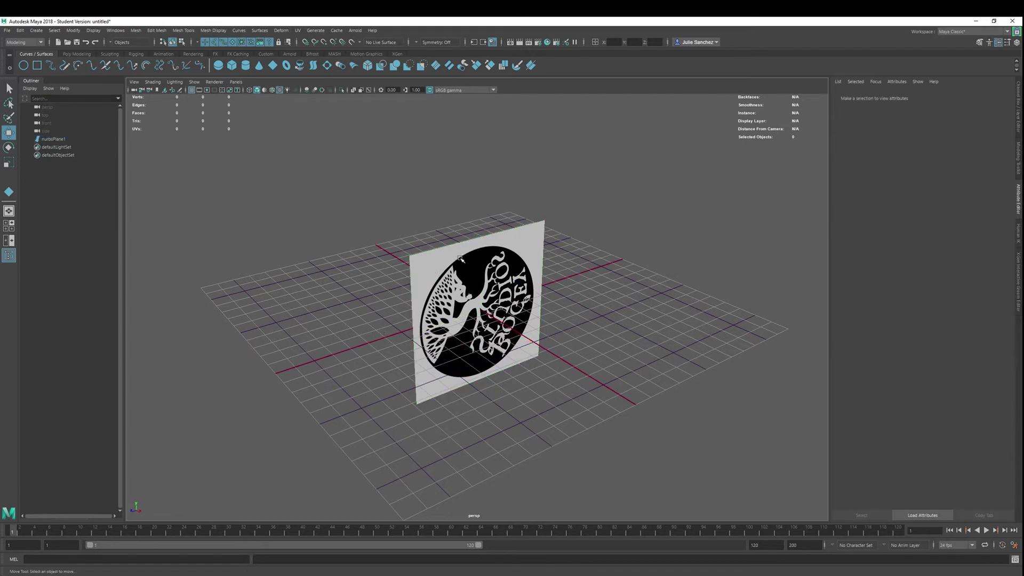
{"action": "left_click_drag", "start_coordinate": [451, 286], "coordinate": [352, 322], "text": "alt"}
{"action": "key", "text": "space"}
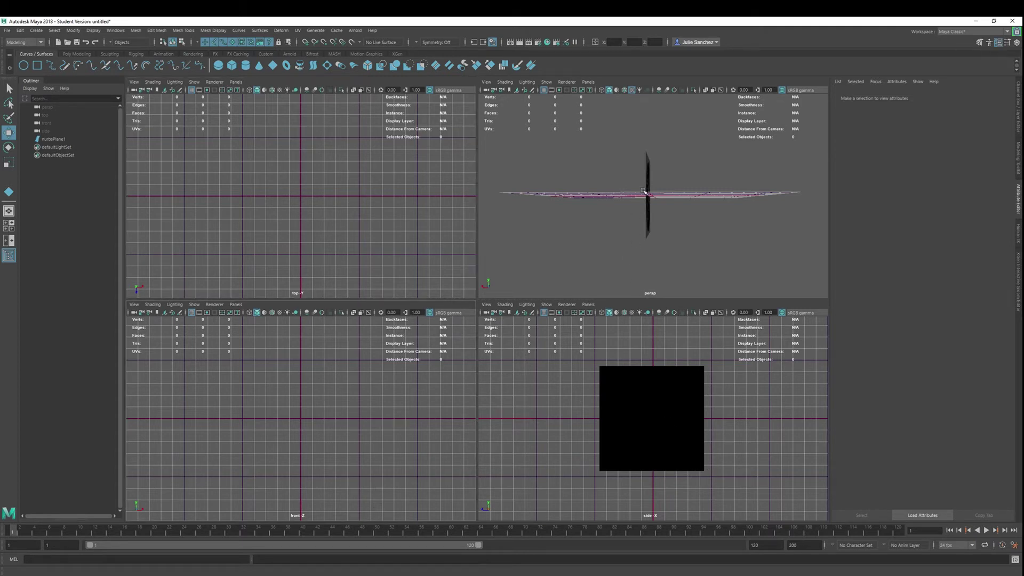
In single perspective view, select and delete the upright logo plane, then return to four views
{"action": "key", "text": "space"}
{"action": "scroll", "coordinate": [546, 225], "scroll_direction": "up", "scroll_amount": 3}
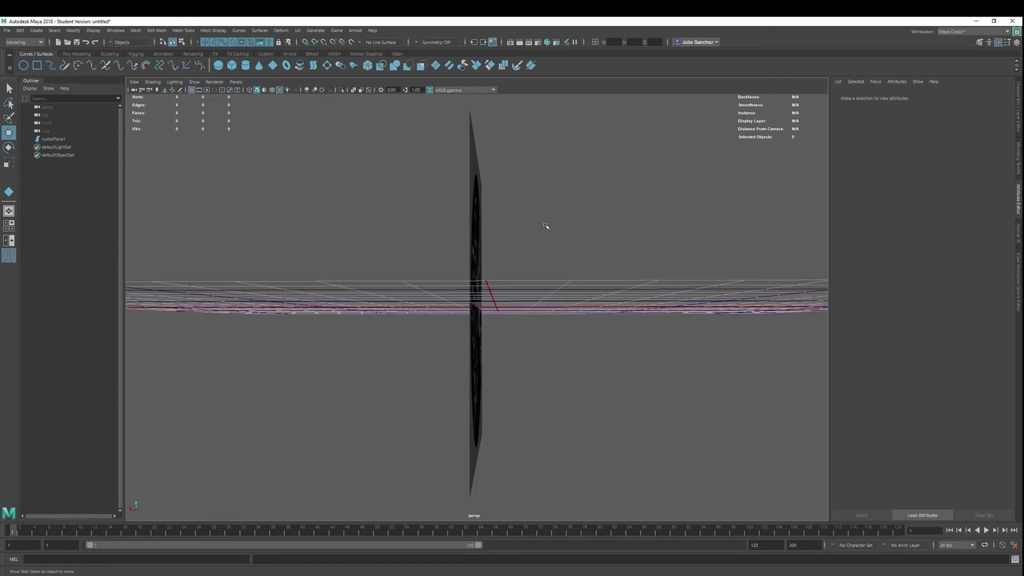
{"action": "left_click_drag", "start_coordinate": [392, 225], "coordinate": [491, 246], "text": "alt"}
{"action": "left_click", "coordinate": [495, 246]}
{"action": "key", "text": "Delete"}
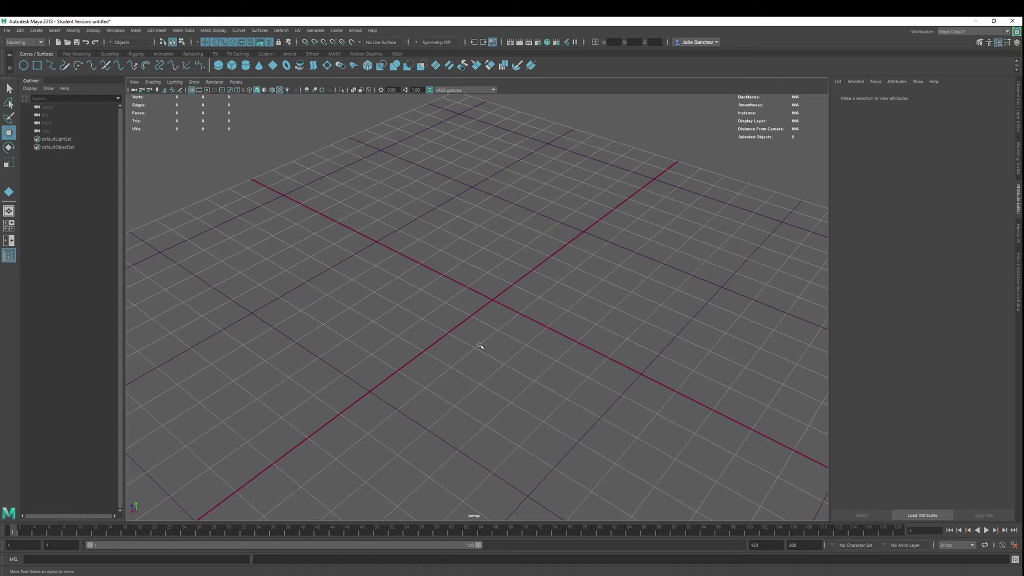
{"action": "key", "text": "space"}
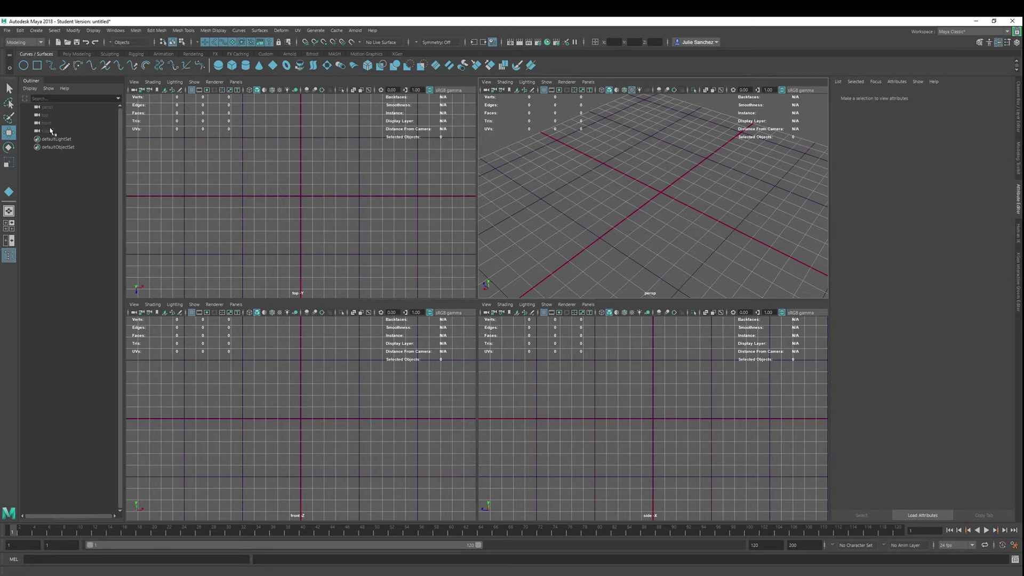
Import BogeyStudios.jpg as an image plane on the front view's camera
{"action": "left_click", "coordinate": [134, 304]}
{"action": "mouse_move", "coordinate": [153, 487]}
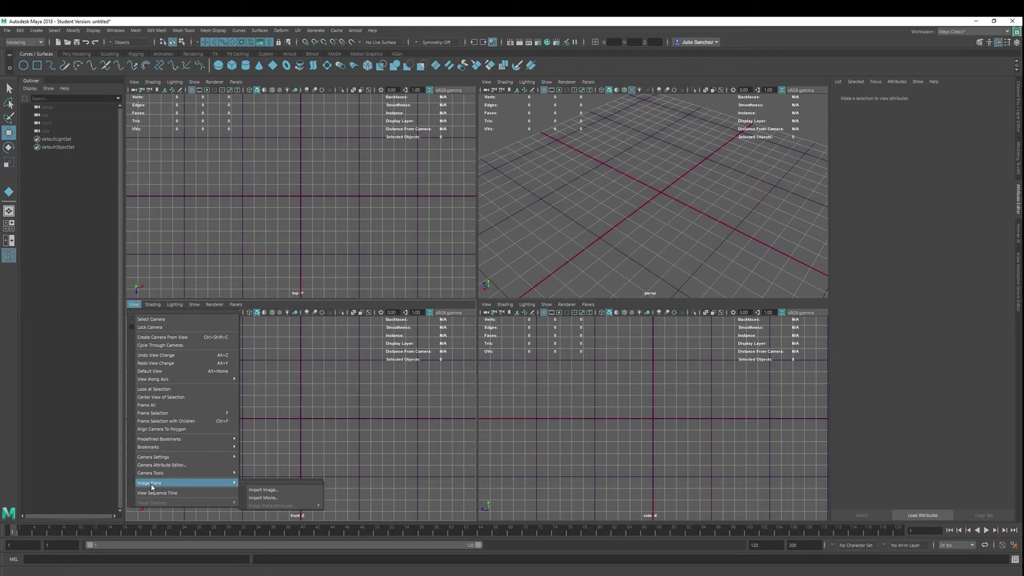
{"action": "left_click", "coordinate": [282, 491]}
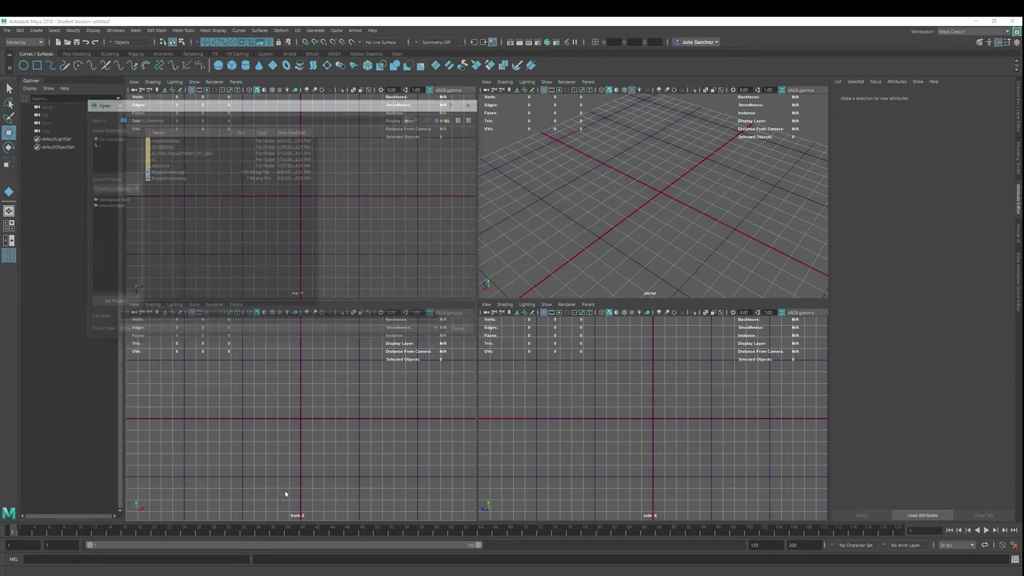
{"action": "double_click", "coordinate": [160, 172]}
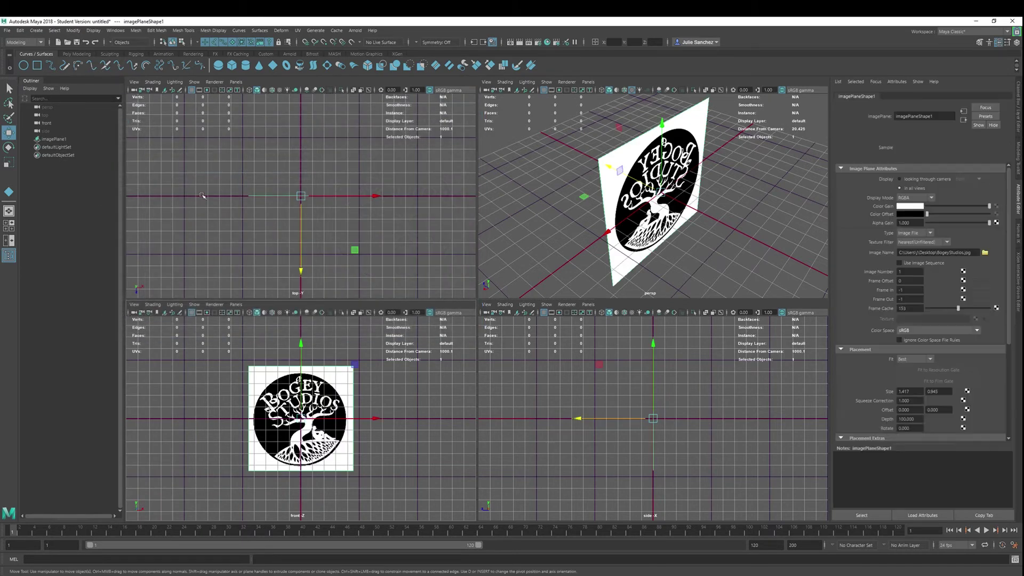
Drag the image plane up, down and slightly right to position it, then select the front camera
{"action": "left_click_drag", "start_coordinate": [291, 352], "coordinate": [291, 303]}
{"action": "left_click_drag", "start_coordinate": [301, 368], "coordinate": [298, 409]}
{"action": "left_click_drag", "start_coordinate": [297, 364], "coordinate": [313, 323]}
{"action": "mouse_move", "coordinate": [371, 367]}
{"action": "left_mouse_down"}
{"action": "mouse_move", "coordinate": [405, 368]}
{"action": "mouse_move", "coordinate": [378, 369]}
{"action": "left_mouse_up"}
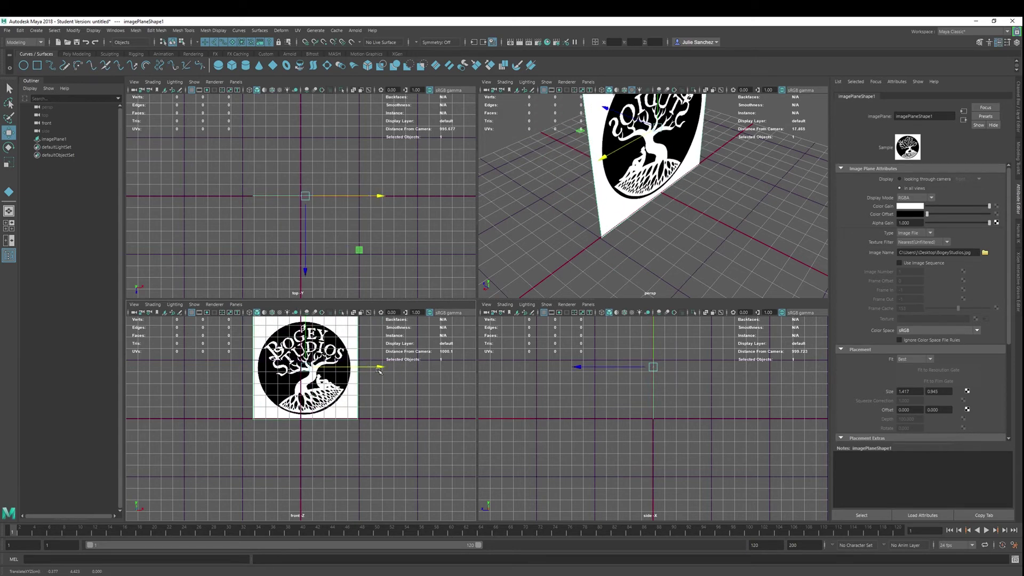
{"action": "left_click", "coordinate": [134, 82]}
{"action": "mouse_move", "coordinate": [151, 261]}
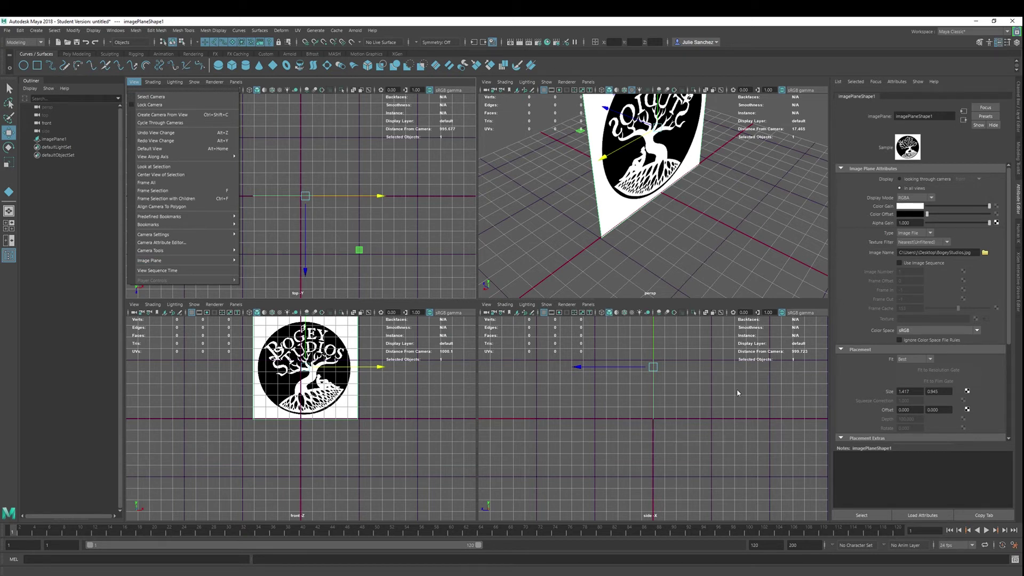
{"action": "left_click", "coordinate": [437, 209]}
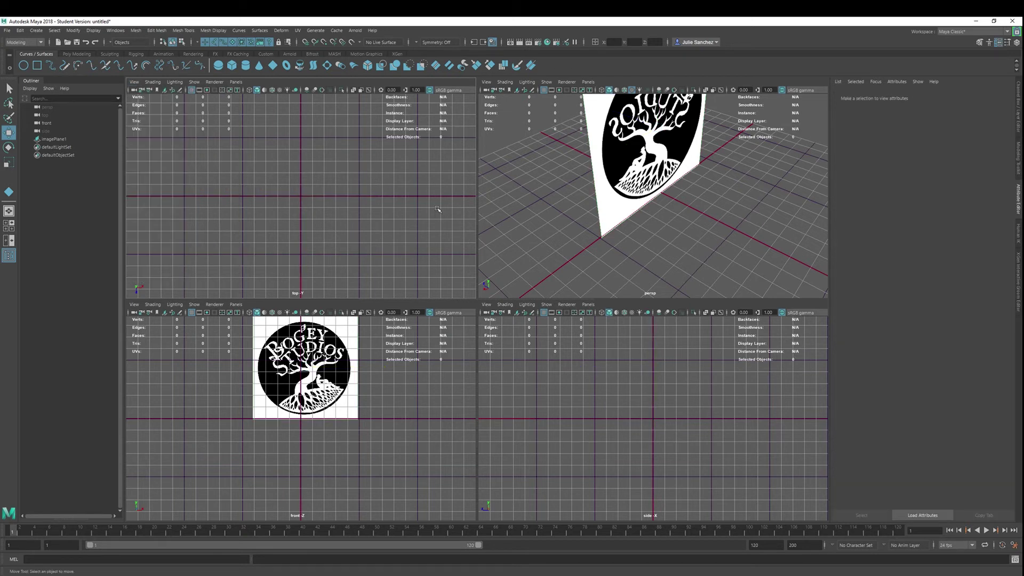
{"action": "left_click", "coordinate": [43, 123]}
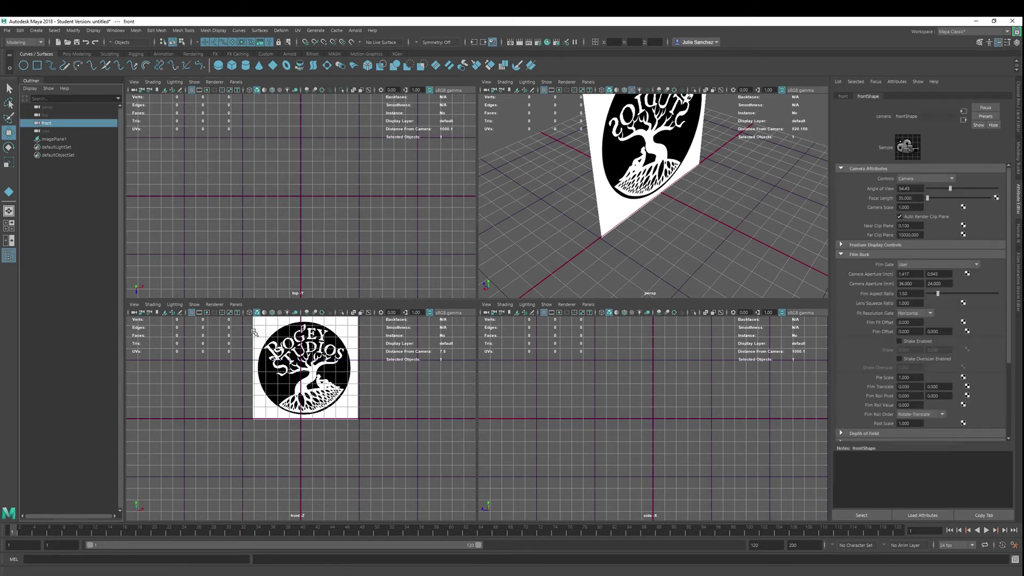
Delete imagePlane1 and hide the front camera with Ctrl+H
{"action": "left_click", "coordinate": [287, 382]}
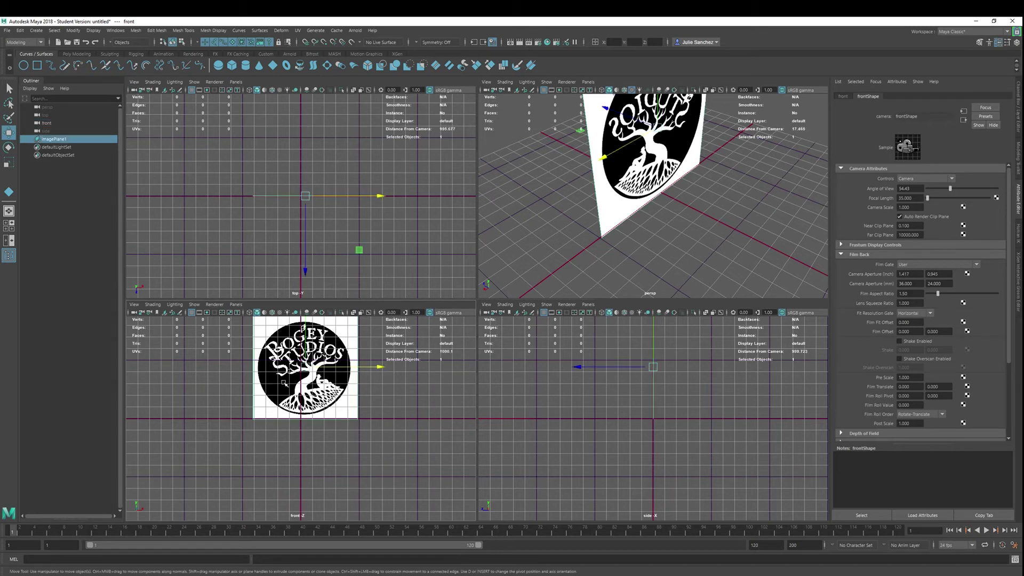
{"action": "key", "text": "Delete"}
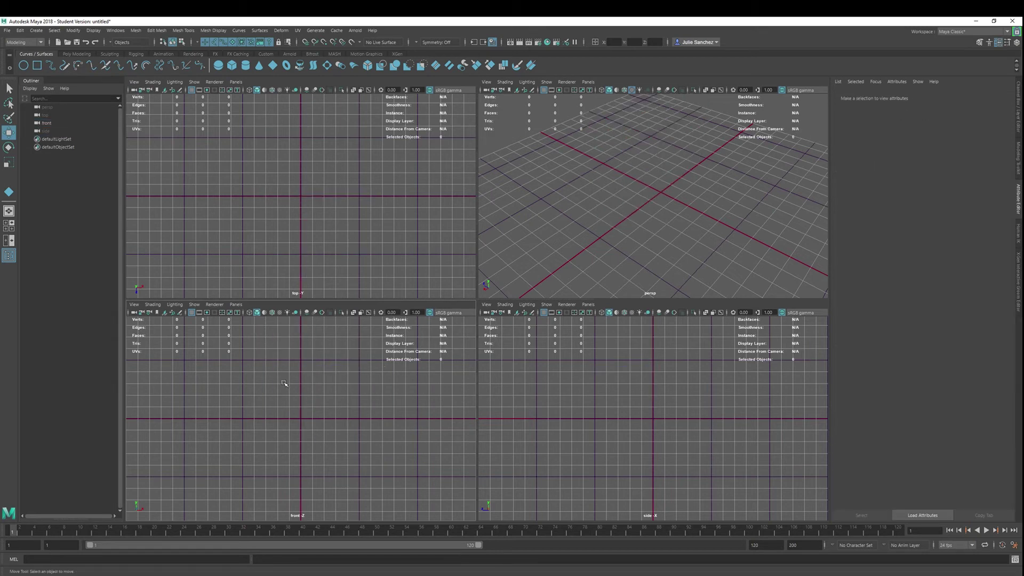
{"action": "left_click", "coordinate": [44, 123]}
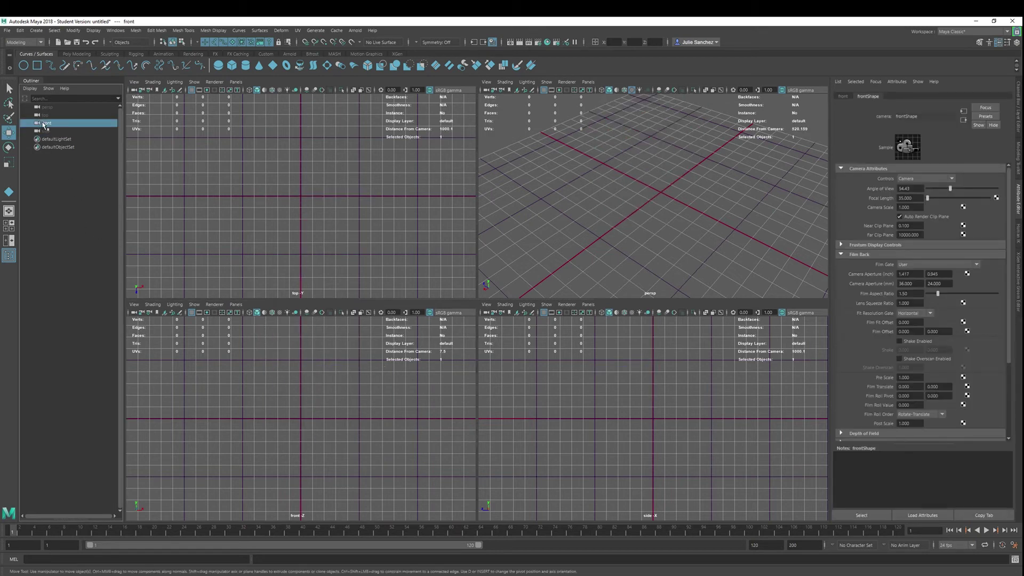
{"action": "key", "text": "ctrl+h"}
Return to a single perspective view and zoom out over the empty grid
{"action": "left_click", "coordinate": [38, 30]}
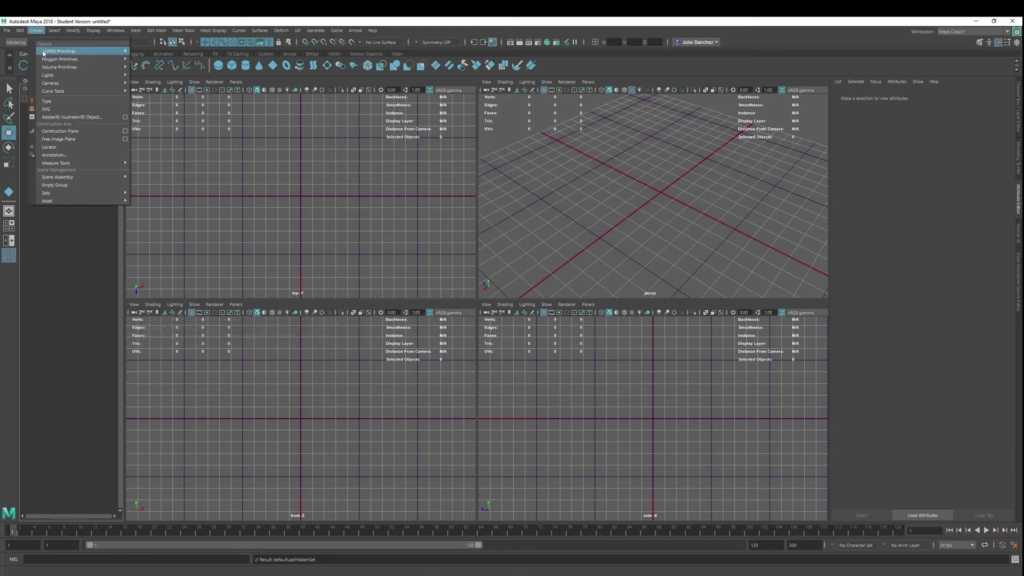
{"action": "left_click", "coordinate": [587, 206]}
{"action": "key", "text": "space"}
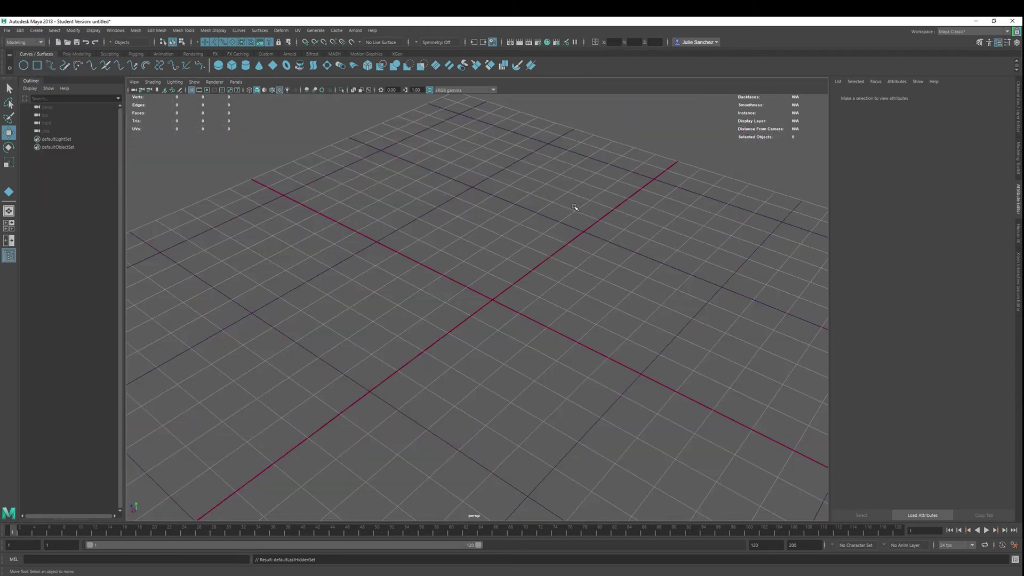
{"action": "scroll", "coordinate": [571, 206], "scroll_direction": "down", "scroll_amount": 5}
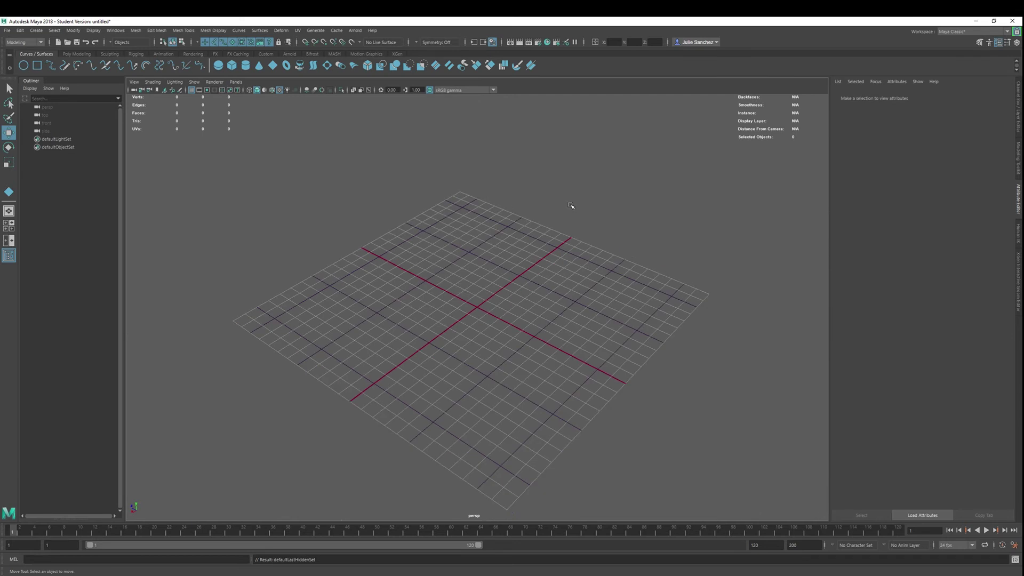
{"action": "left_click", "coordinate": [36, 31]}
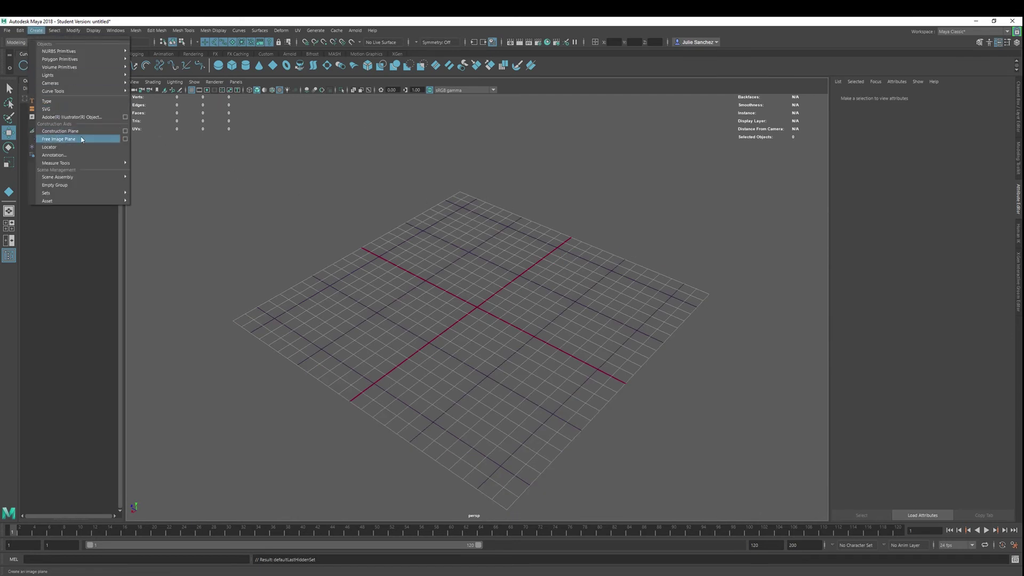
Create a free image plane with Width and Height of 9 from the Create options
{"action": "left_click", "coordinate": [125, 139]}
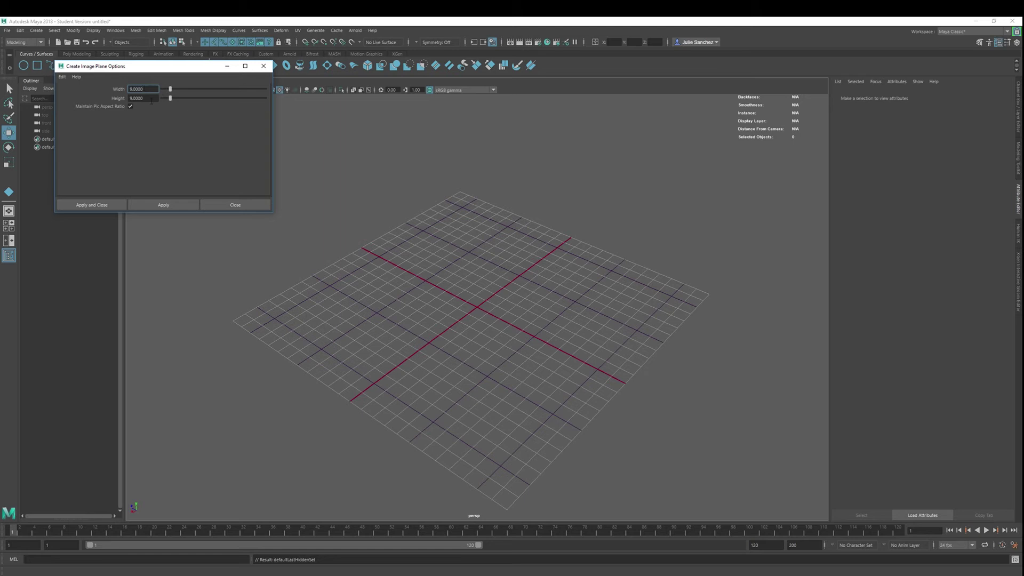
{"action": "left_click", "coordinate": [146, 98]}
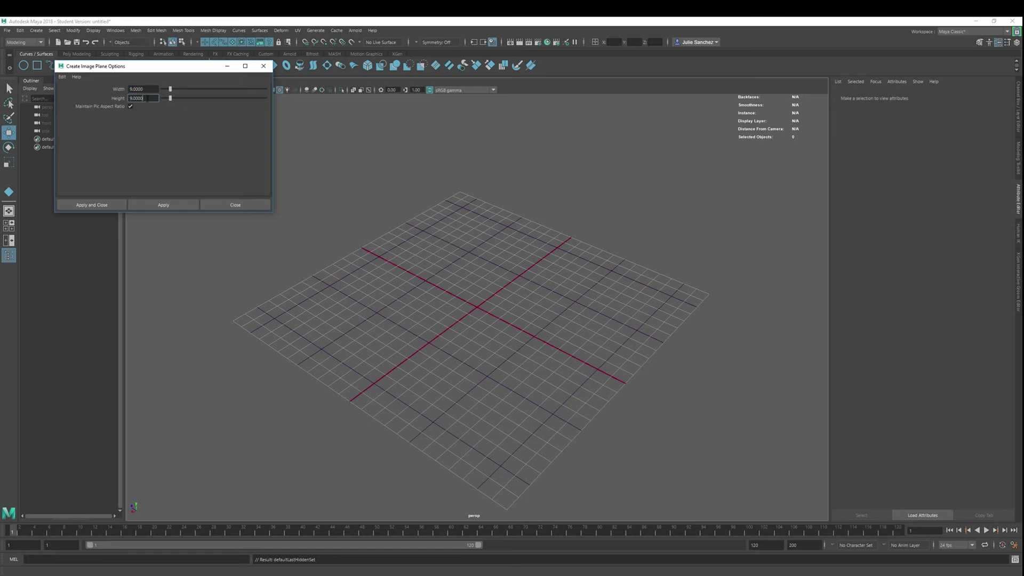
{"action": "left_click", "coordinate": [158, 206]}
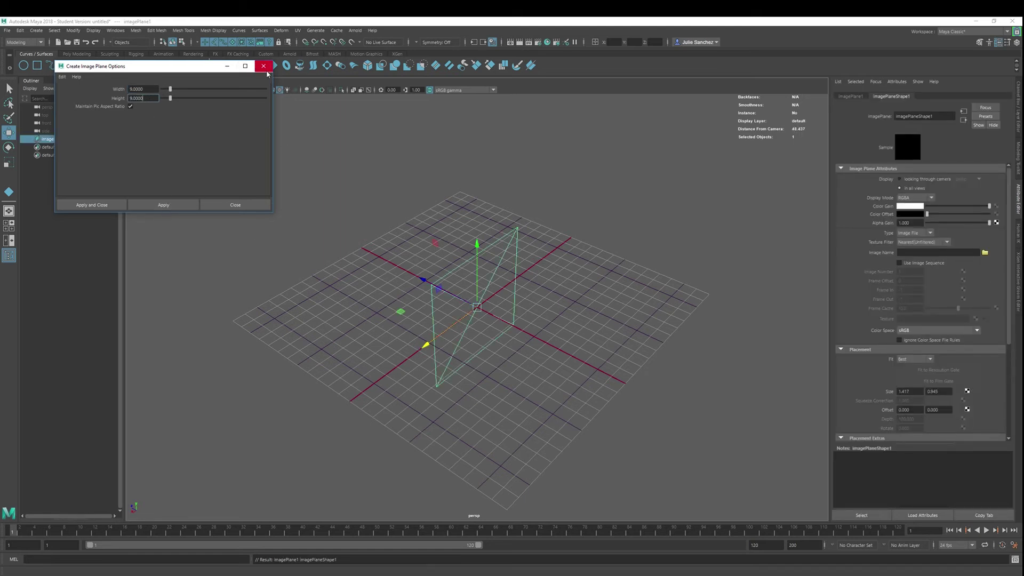
{"action": "left_click", "coordinate": [264, 67]}
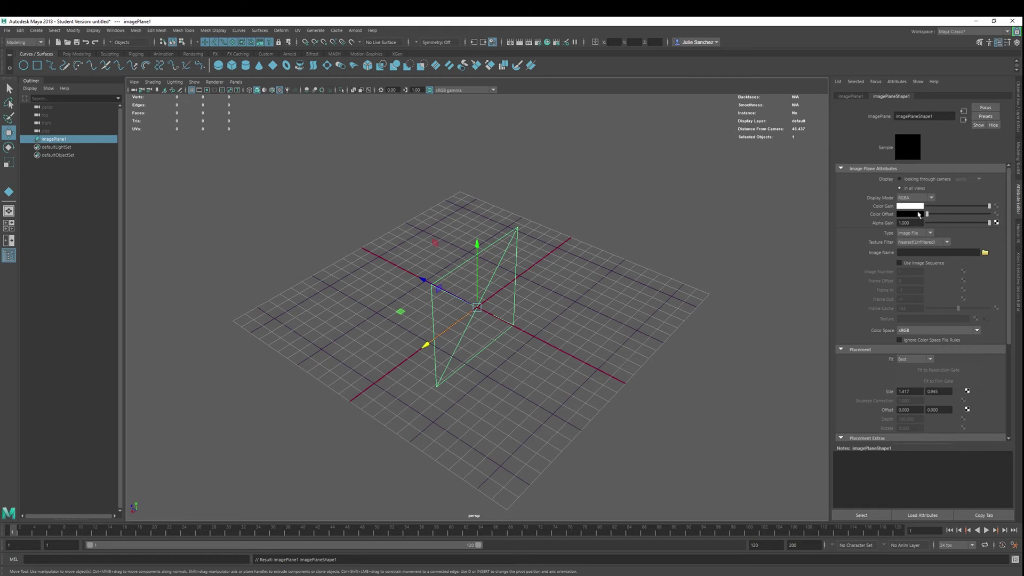
Review the new imagePlane1's transform and image plane attributes in the Attribute Editor
{"action": "left_click", "coordinate": [851, 96]}
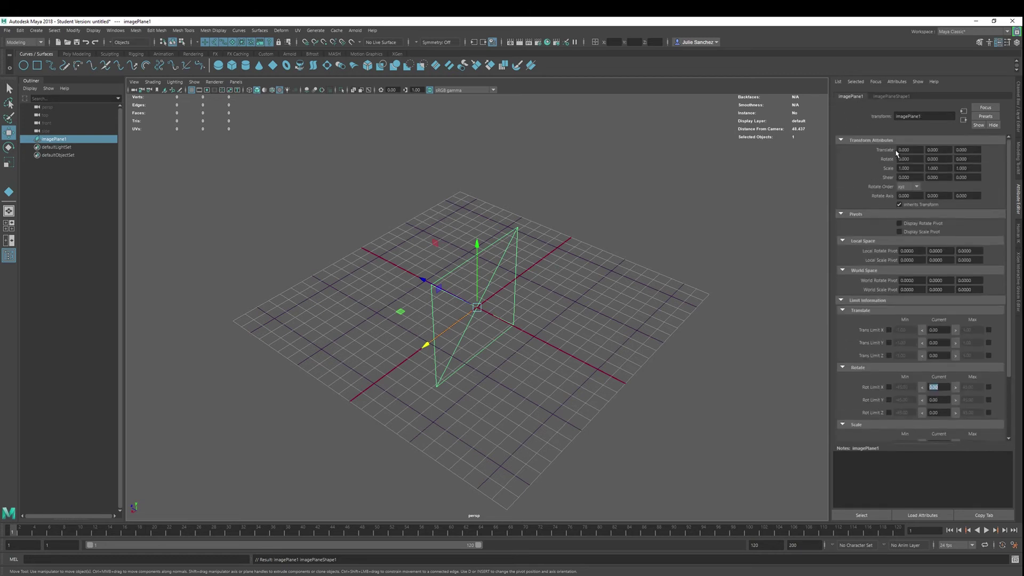
{"action": "scroll", "coordinate": [920, 288], "scroll_direction": "down", "scroll_amount": 2}
{"action": "scroll", "coordinate": [913, 248], "scroll_direction": "up", "scroll_amount": 2}
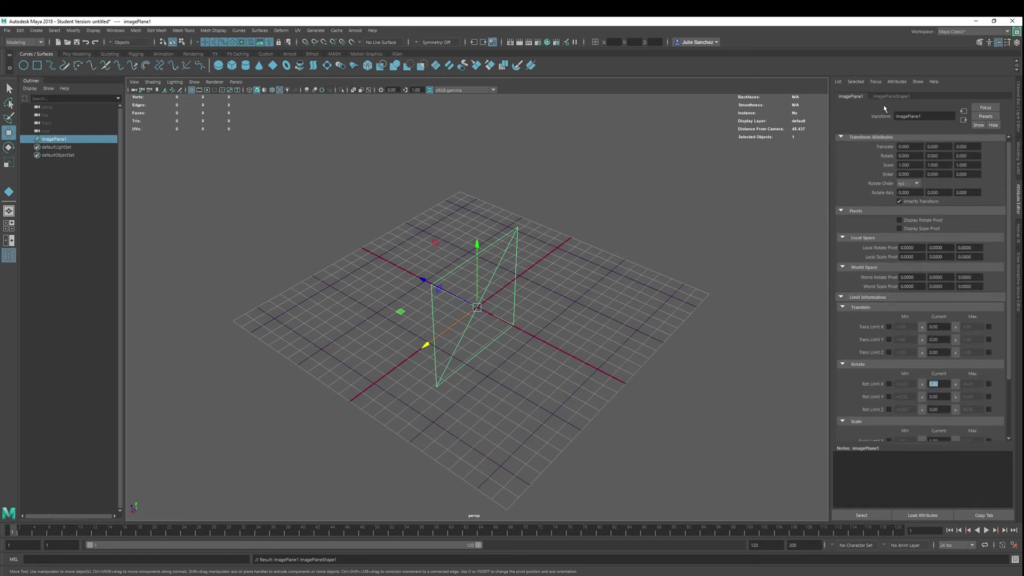
{"action": "left_click", "coordinate": [891, 96]}
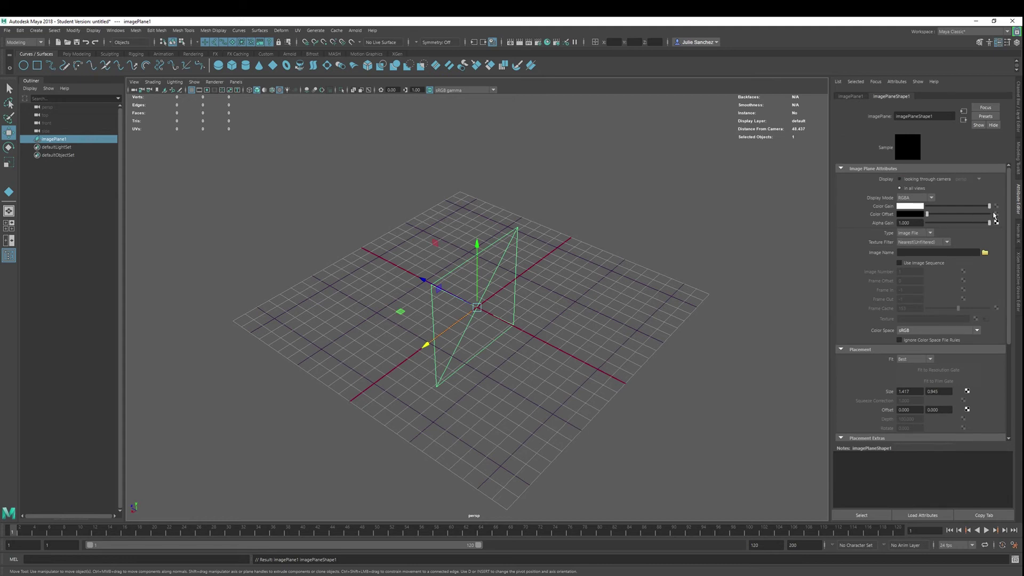
{"action": "scroll", "coordinate": [866, 259], "scroll_direction": "down", "scroll_amount": 4}
{"action": "scroll", "coordinate": [886, 312], "scroll_direction": "up", "scroll_amount": 3}
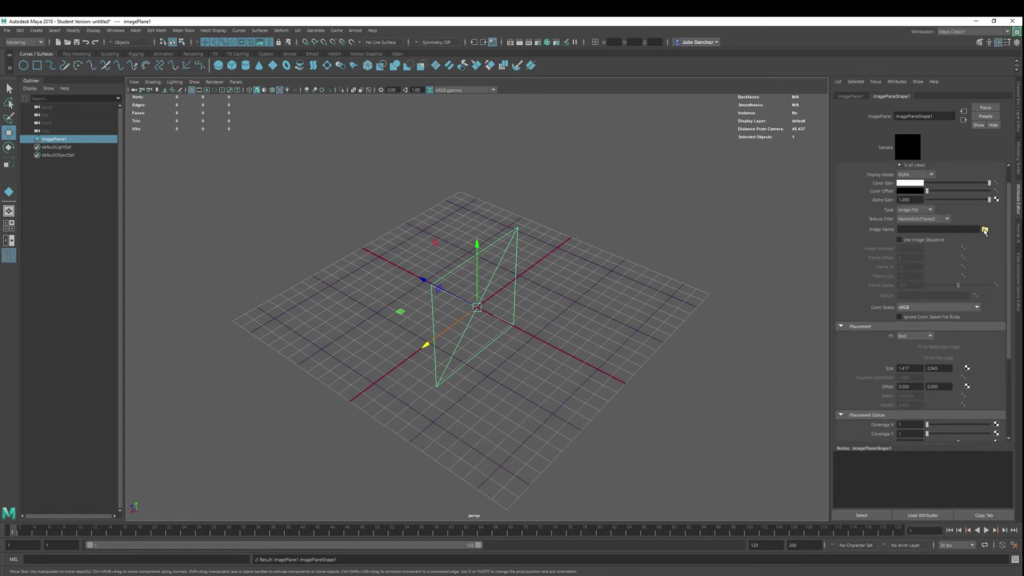
Load BogeyStudios.jpg as the free image plane's image and drag the plane up along Y
{"action": "left_click", "coordinate": [985, 230]}
{"action": "double_click", "coordinate": [176, 171]}
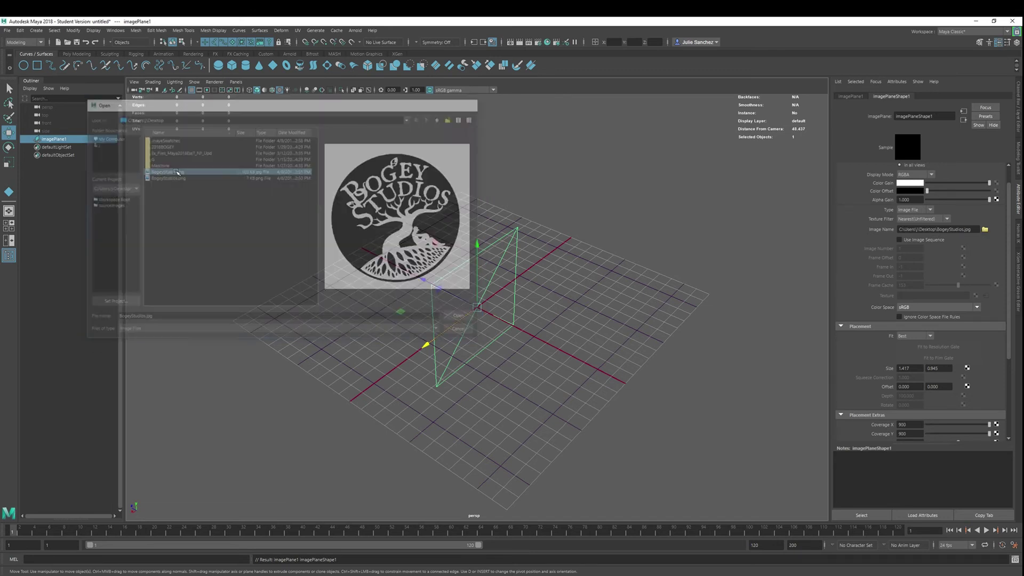
{"action": "left_click_drag", "start_coordinate": [477, 244], "coordinate": [476, 182]}
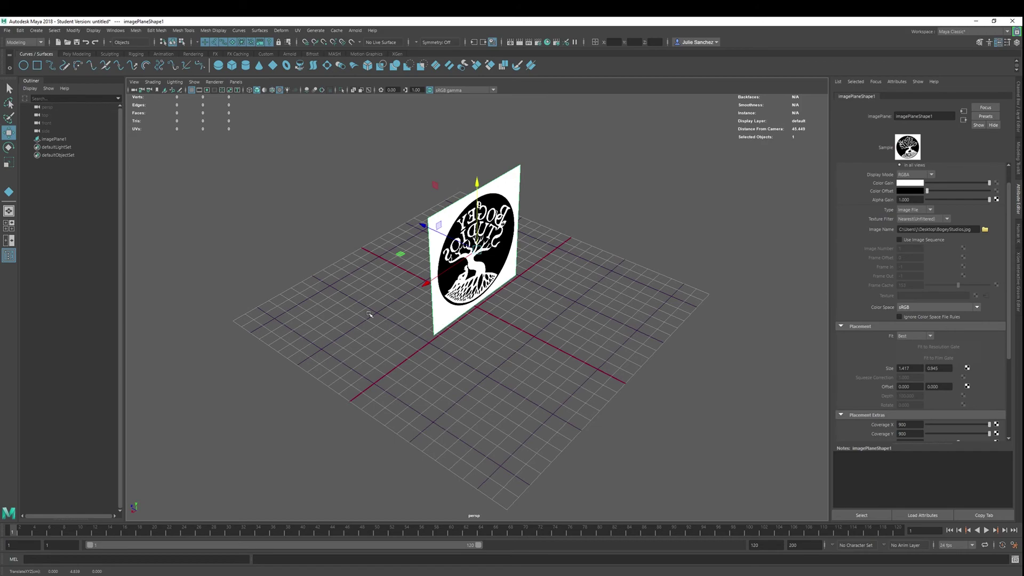
Reselect the logo plane and orbit to see it head-on and from the side
{"action": "left_click_drag", "start_coordinate": [371, 314], "coordinate": [451, 243], "text": "alt"}
{"action": "left_click", "coordinate": [442, 226]}
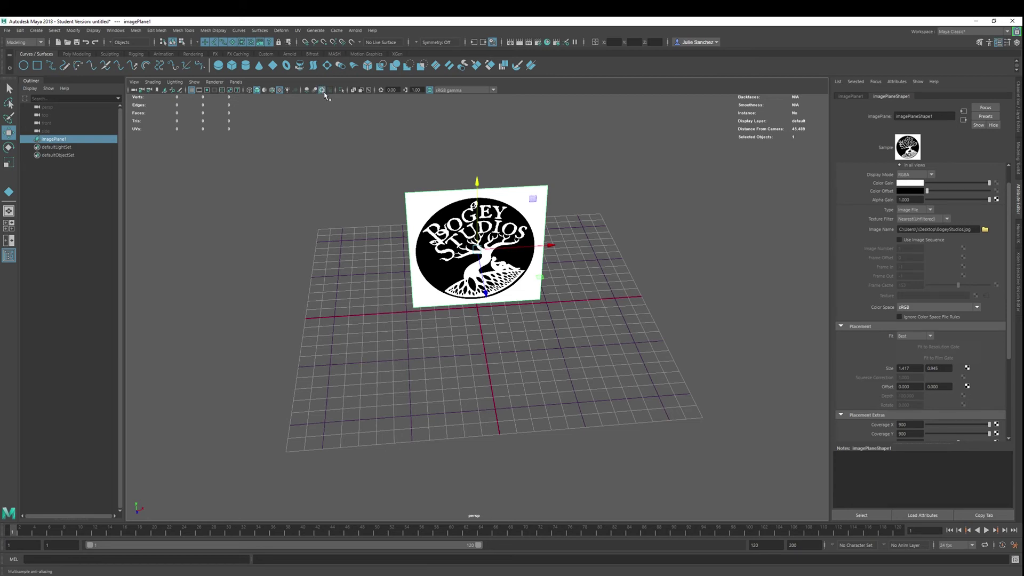
{"action": "left_click_drag", "start_coordinate": [625, 288], "coordinate": [254, 169], "text": "alt"}
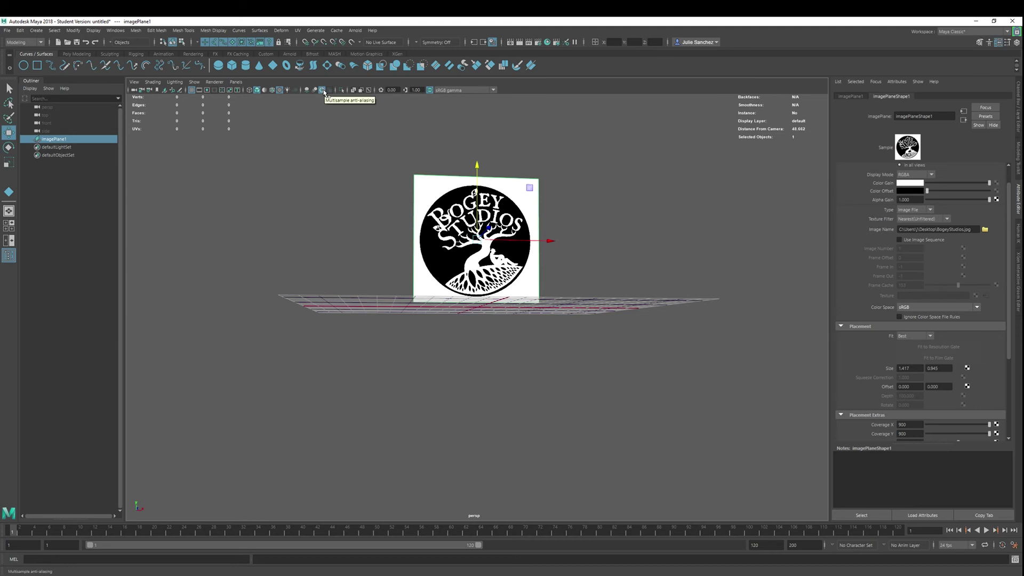
{"action": "left_click_drag", "start_coordinate": [480, 224], "coordinate": [561, 234], "text": "alt"}
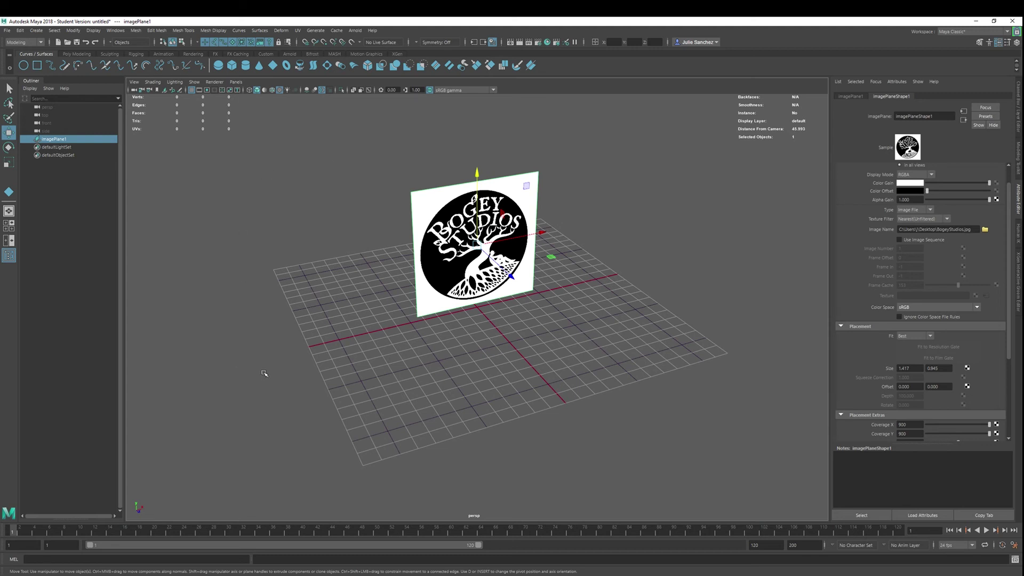
Switch to the four-view layout and browse the front view's Image Plane, Create and Mesh menus
{"action": "key", "text": "space"}
{"action": "left_click", "coordinate": [133, 306]}
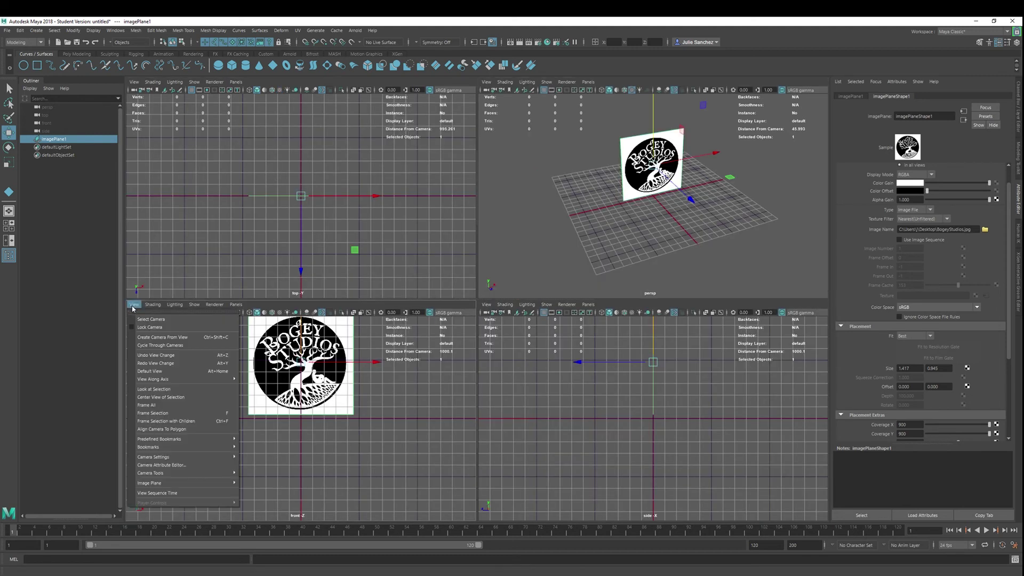
{"action": "mouse_move", "coordinate": [157, 483]}
{"action": "left_click", "coordinate": [36, 31]}
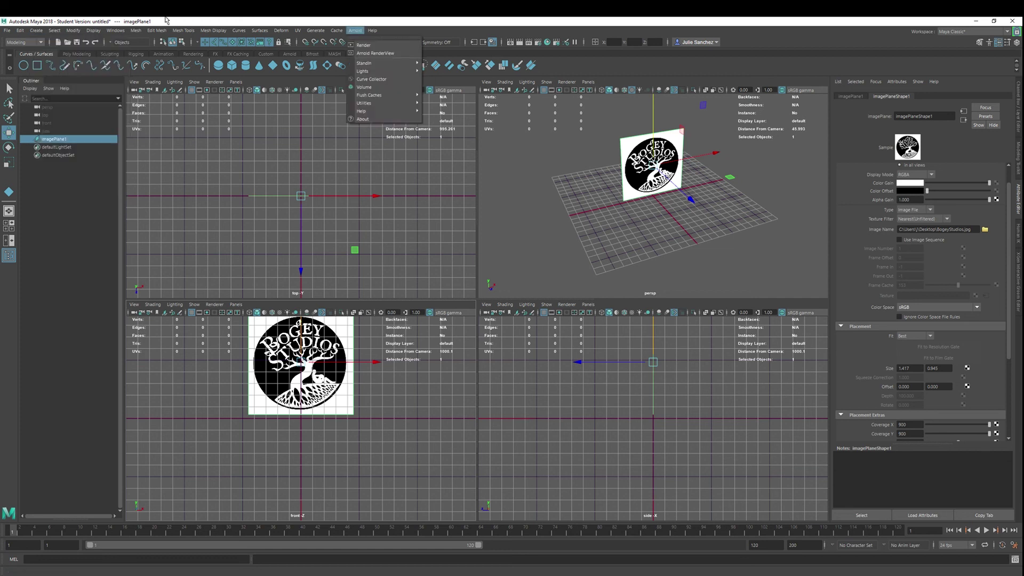
{"action": "left_click", "coordinate": [136, 31]}
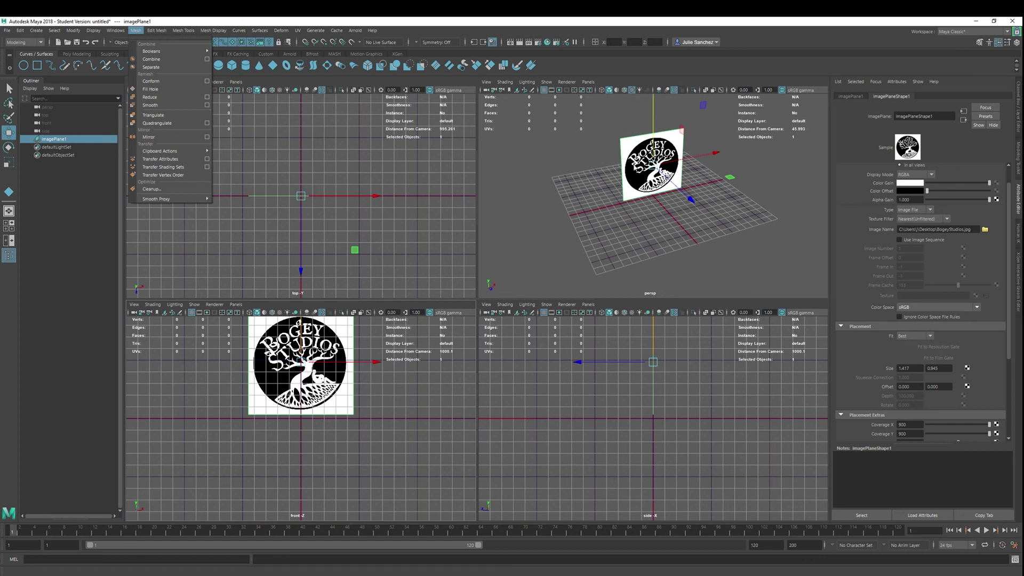
Put the image plane on new layer1 via Create Layer from Selected, toggle template, then go single-perspective
{"action": "left_click", "coordinate": [829, 415]}
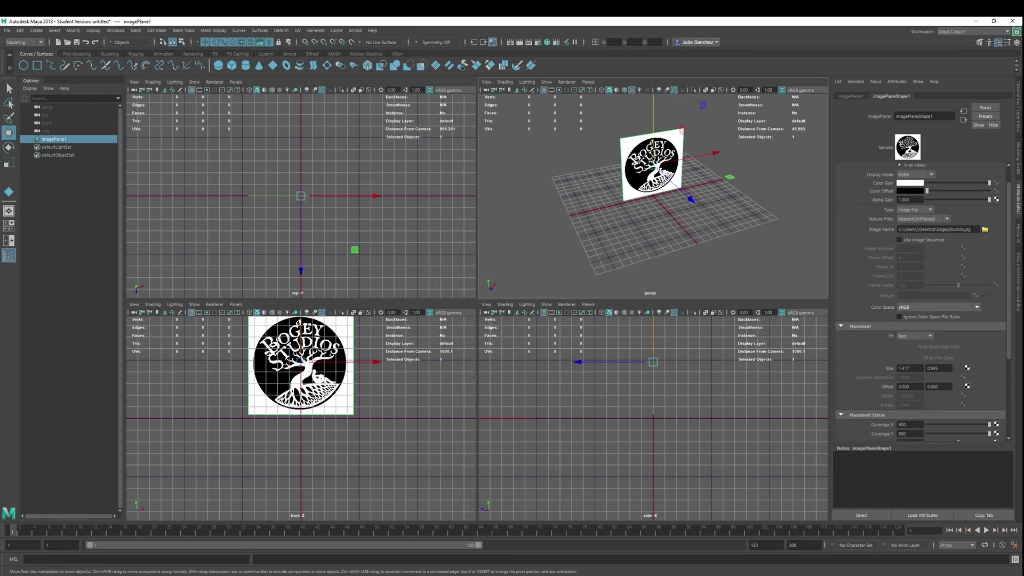
{"action": "left_click", "coordinate": [1020, 114]}
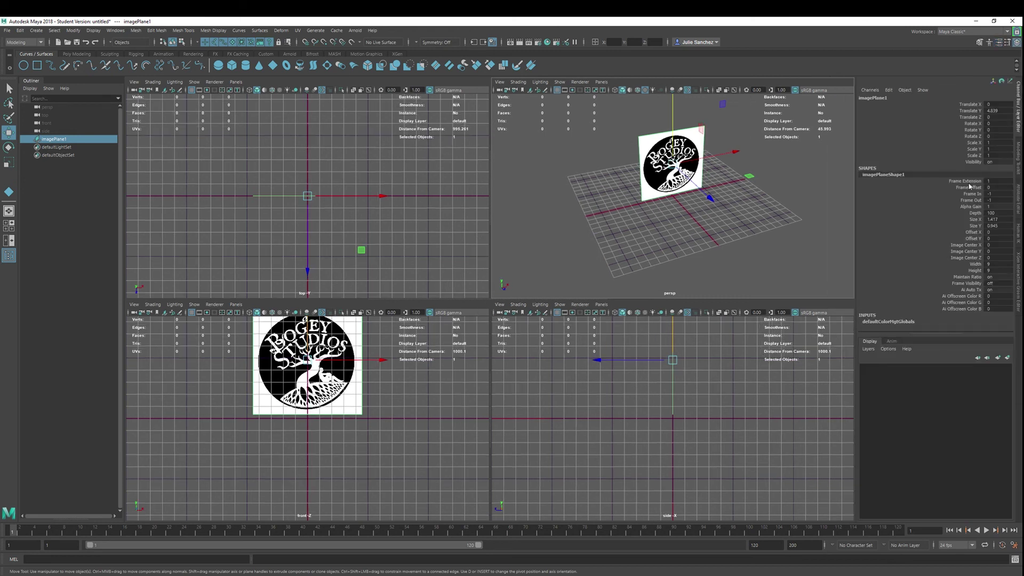
{"action": "left_click", "coordinate": [869, 349]}
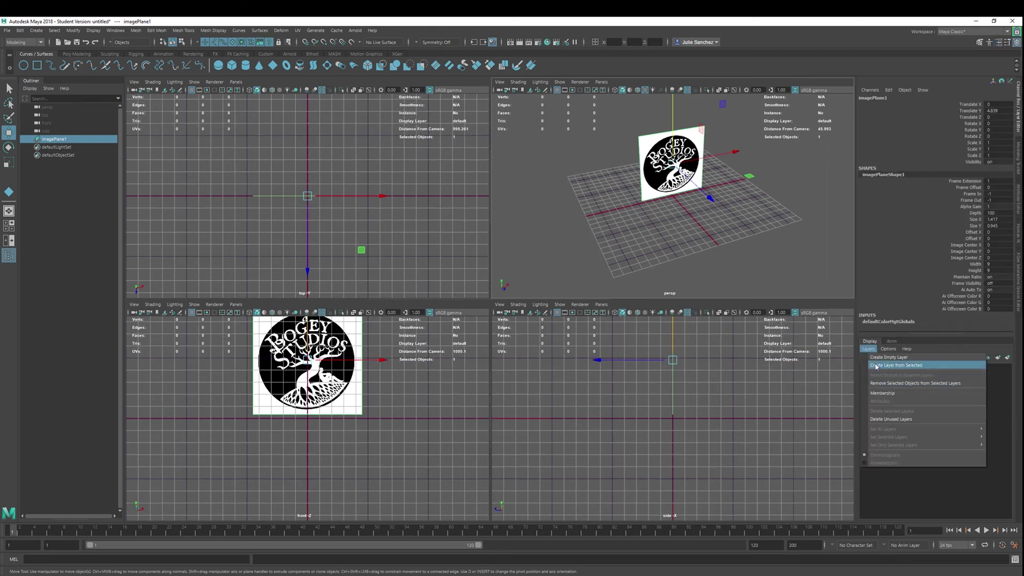
{"action": "left_click", "coordinate": [876, 368]}
{"action": "left_click", "coordinate": [884, 368]}
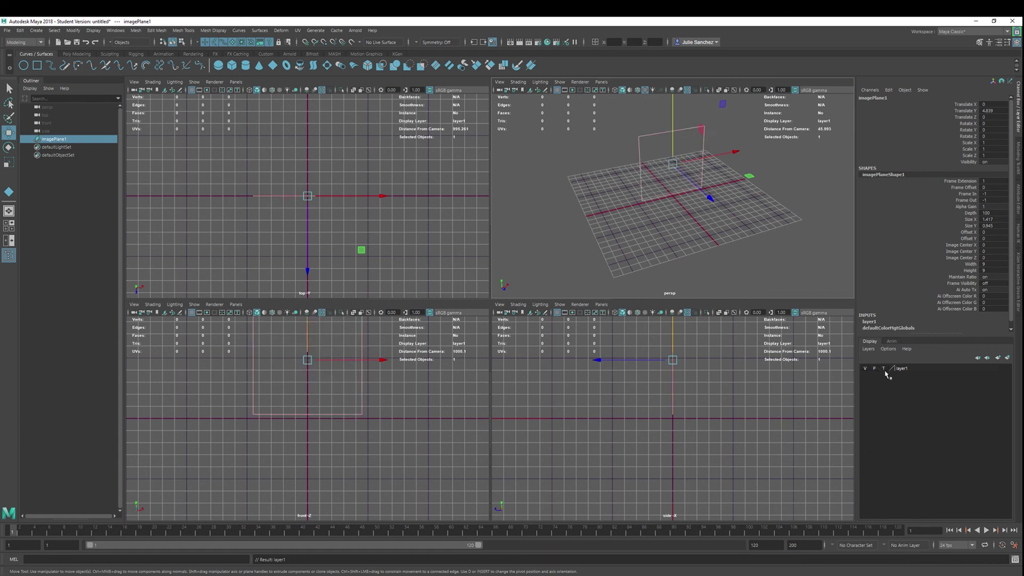
{"action": "left_click", "coordinate": [883, 368]}
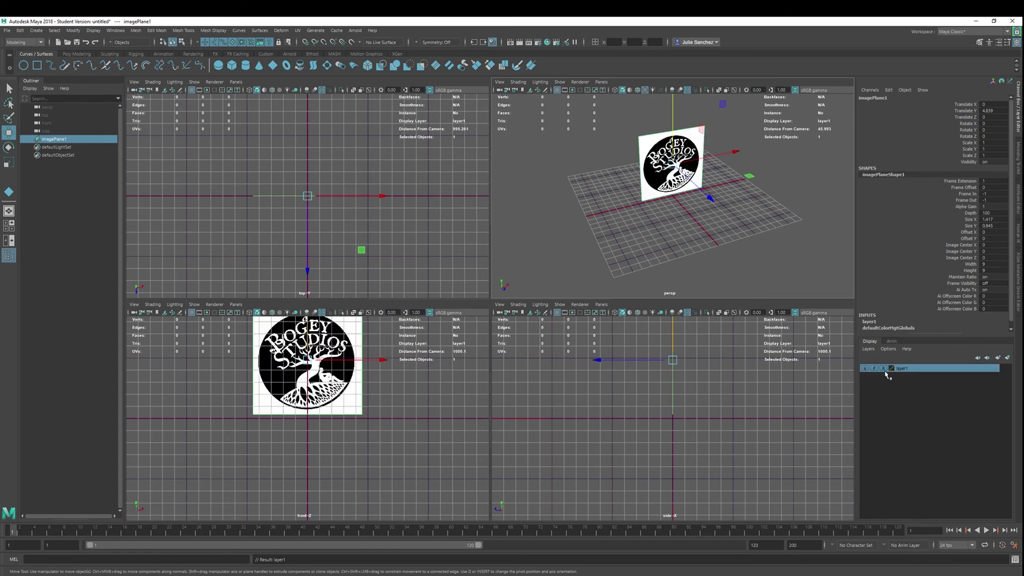
{"action": "left_click", "coordinate": [665, 177]}
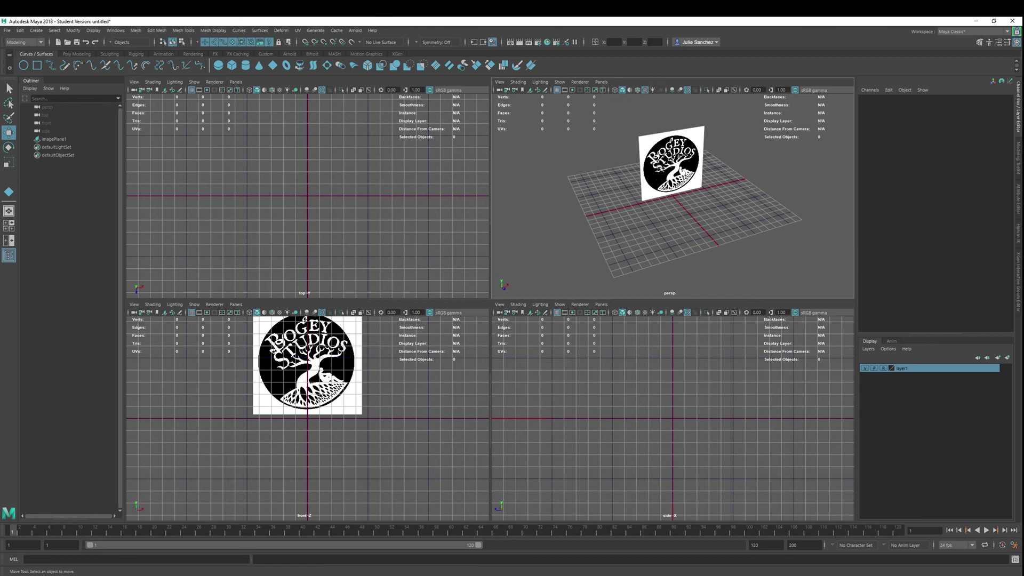
{"action": "left_click_drag", "start_coordinate": [571, 186], "coordinate": [789, 182]}
{"action": "key", "text": "space"}
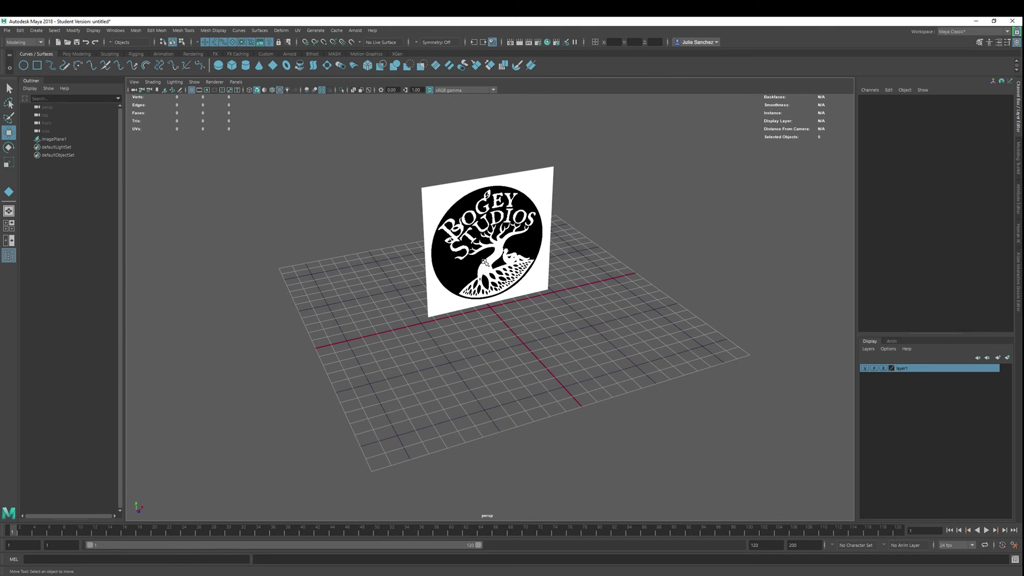